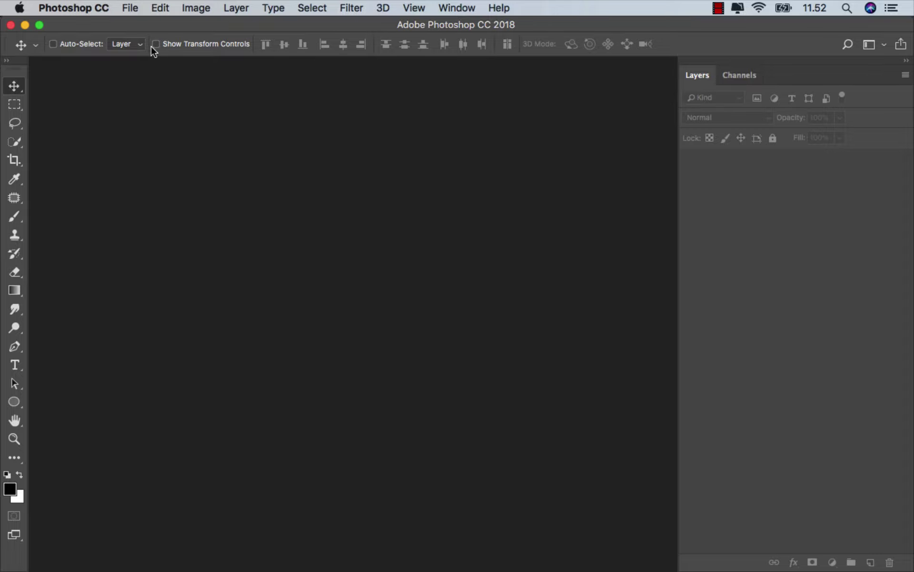
Create a blank 4000 × 5000 px, 300 ppi document from the recent Custom preset.
left_click(130, 7)
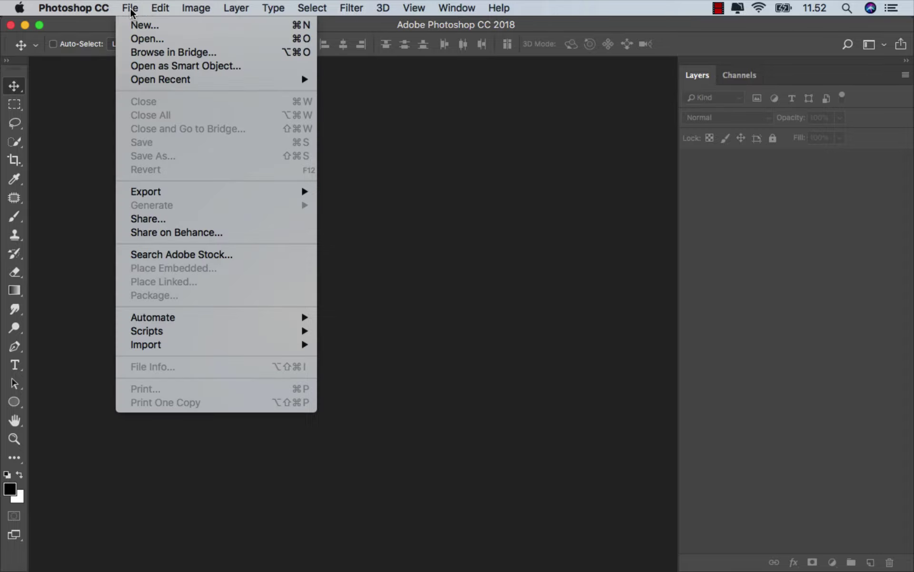
left_click(161, 24)
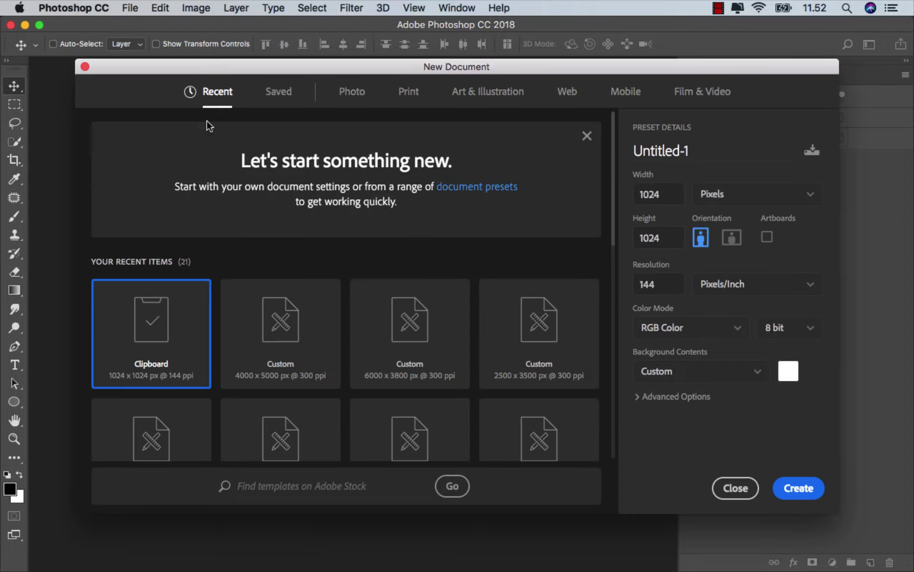
left_click(265, 320)
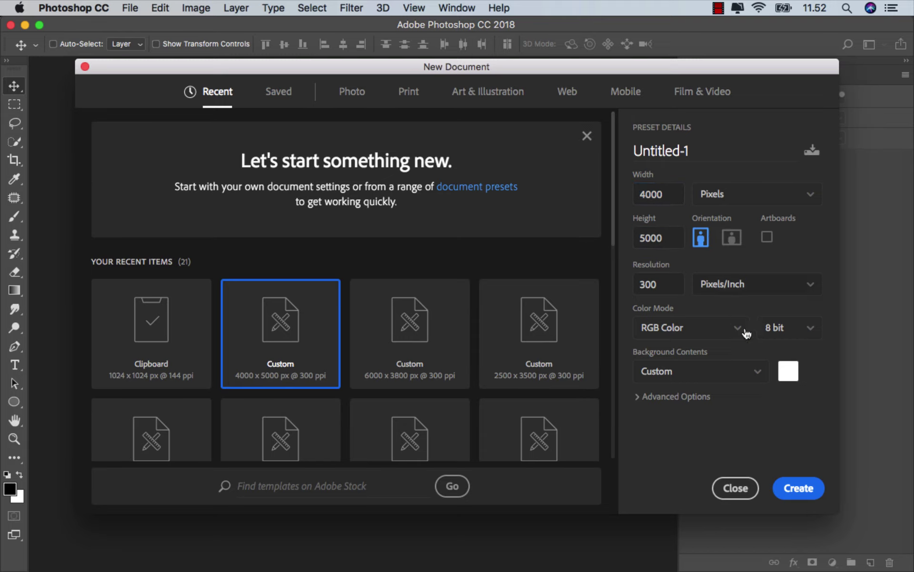
left_click(799, 479)
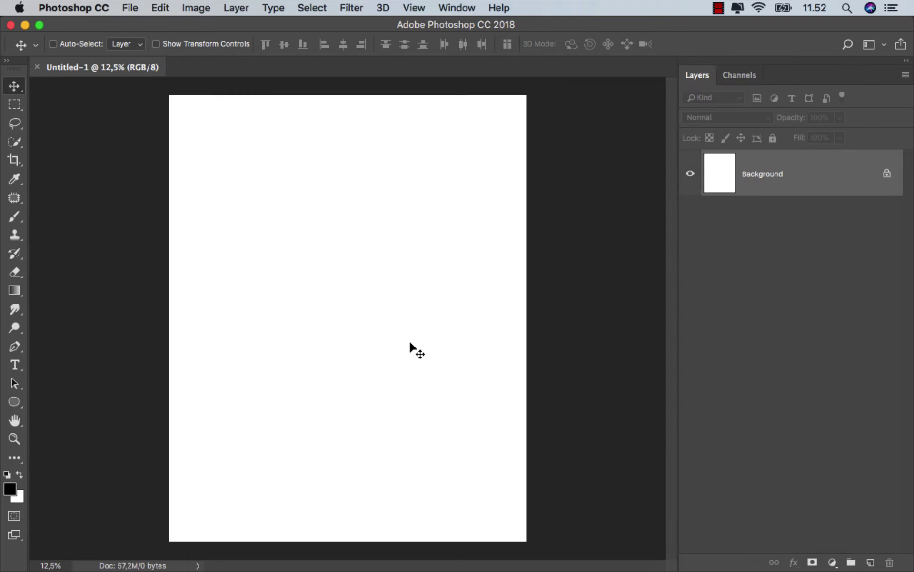
Drag grass2.png from the stock-image folder onto the new canvas as its own layer.
left_click(315, 534)
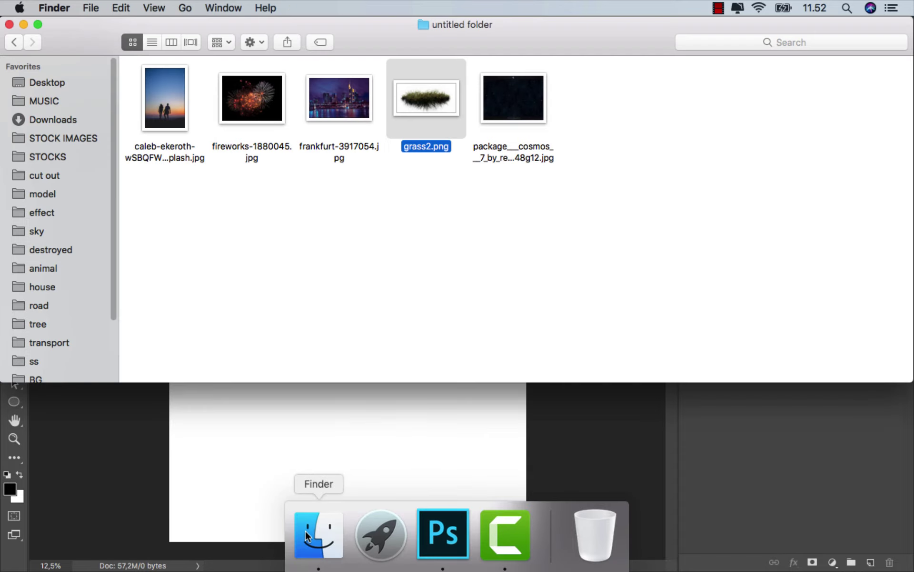
left_click(401, 299)
left_click(419, 101)
left_click_drag(420, 101, 371, 470)
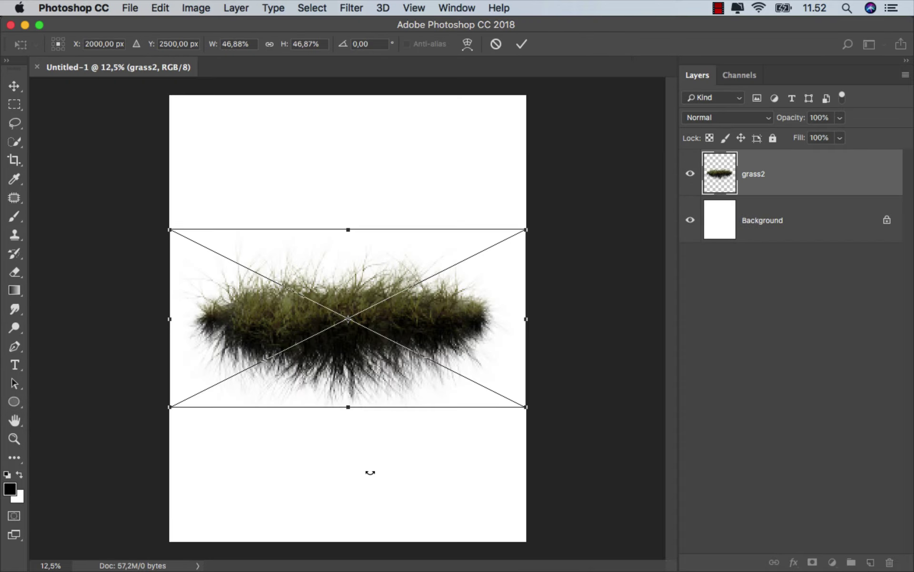
Widen the grass to span the canvas width and move it down to the bottom edge.
scroll(370, 472, "down", 1)
left_click_drag(517, 234, 572, 163)
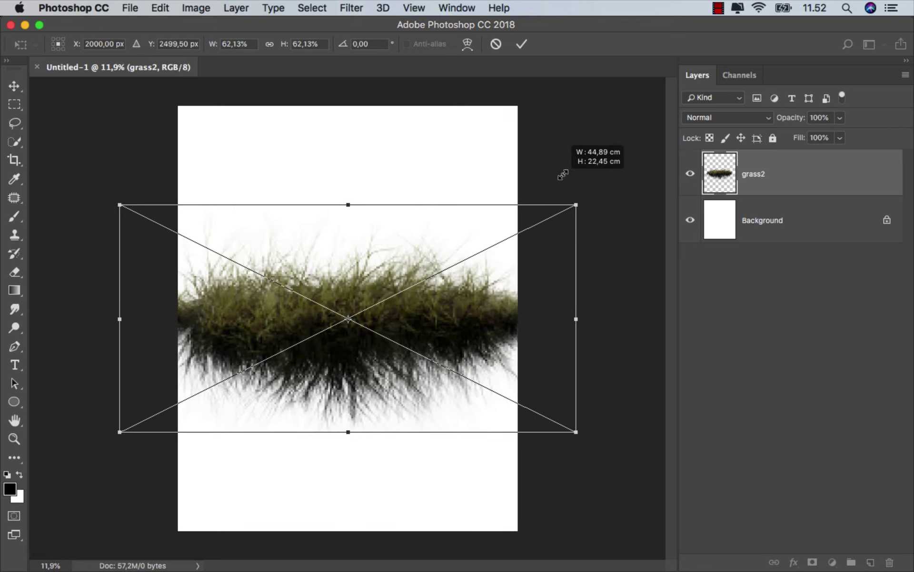
left_click(522, 44)
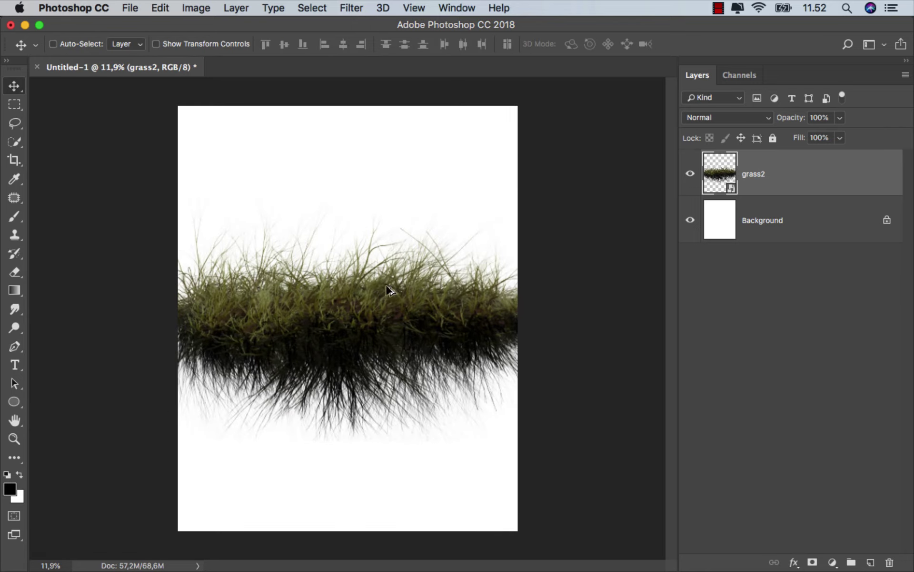
scroll(362, 304, "up", 1)
mouse_move(354, 317)
left_mouse_down()
mouse_move(351, 450)
mouse_move(378, 455)
mouse_move(375, 465)
left_mouse_up()
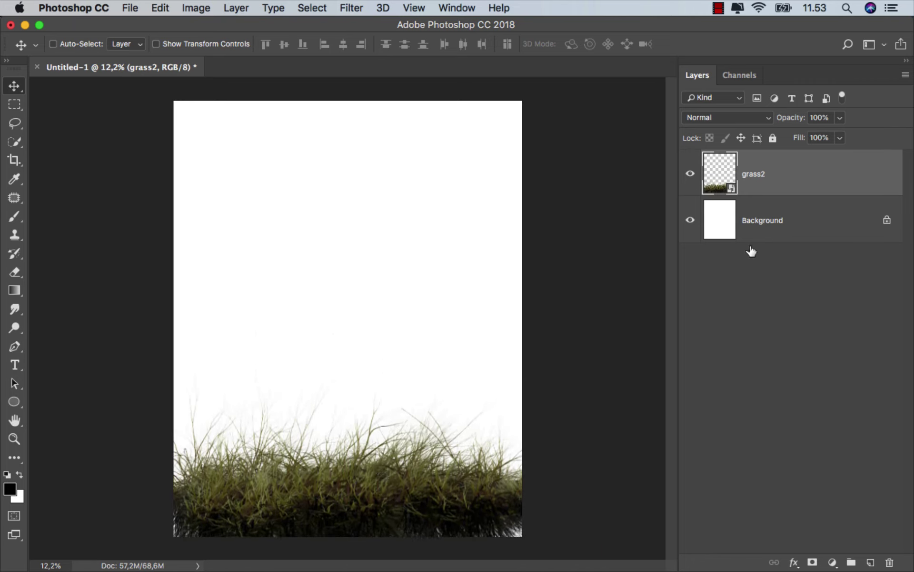
On a new Layer 1 above Background, paint a soft black 586 px strip along the canvas bottom.
left_click(793, 221)
left_click(870, 563)
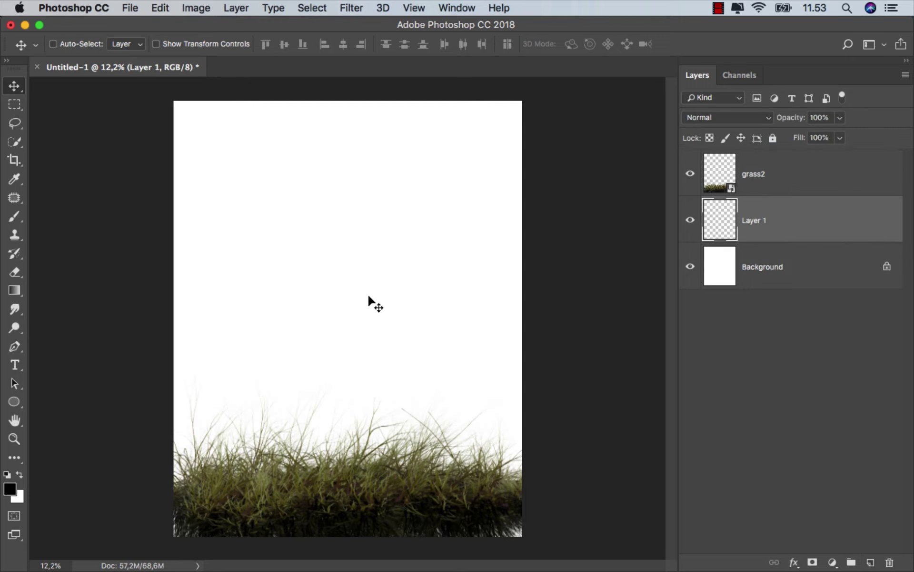
left_click(15, 215)
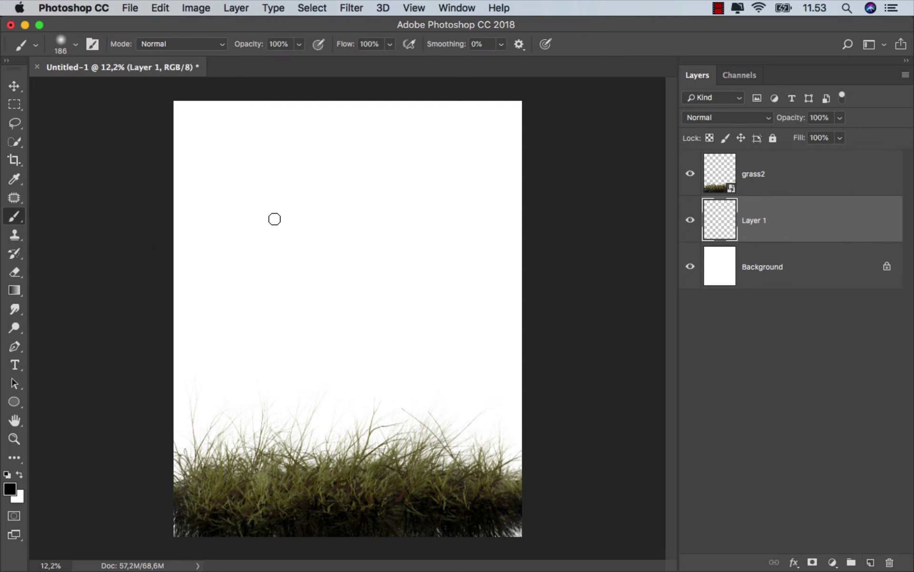
right_click(275, 219)
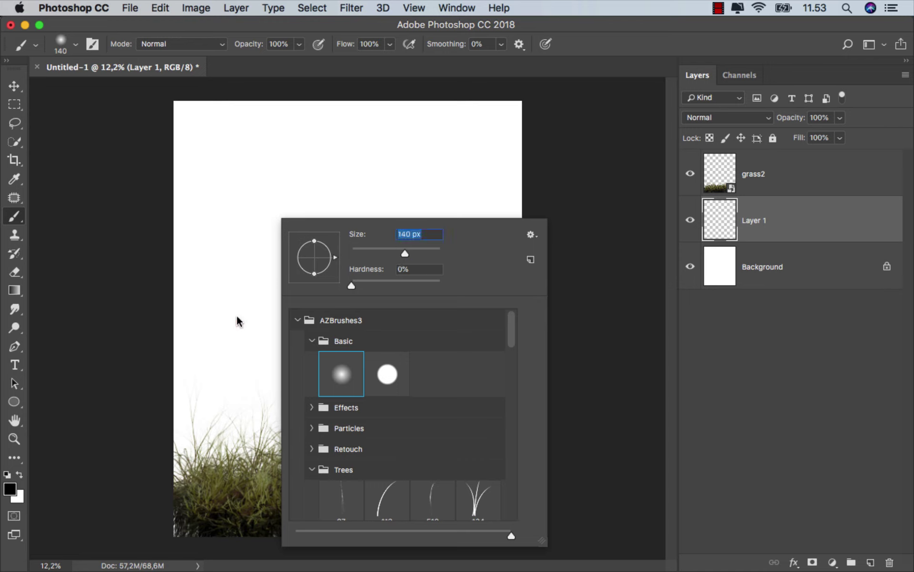
type("586")
key("Return")
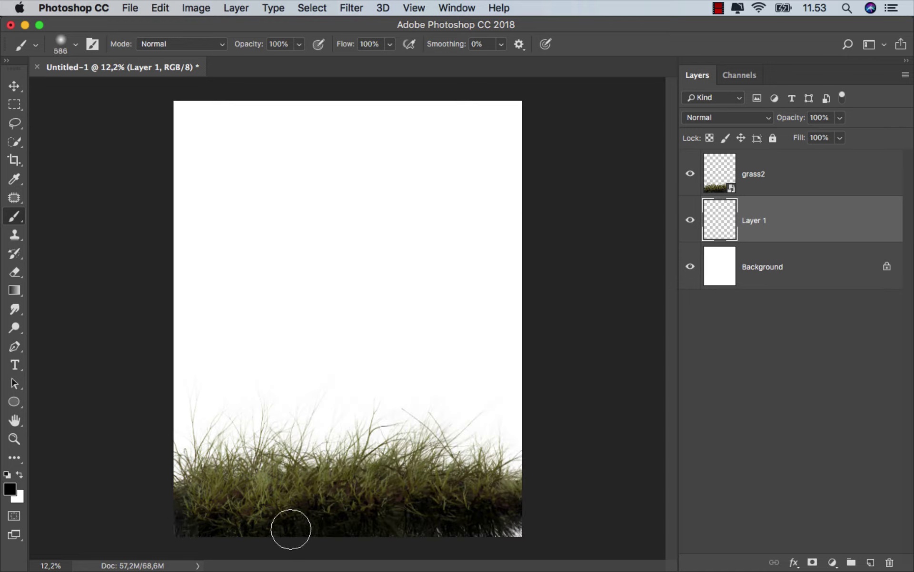
left_click_drag(291, 529, 526, 533)
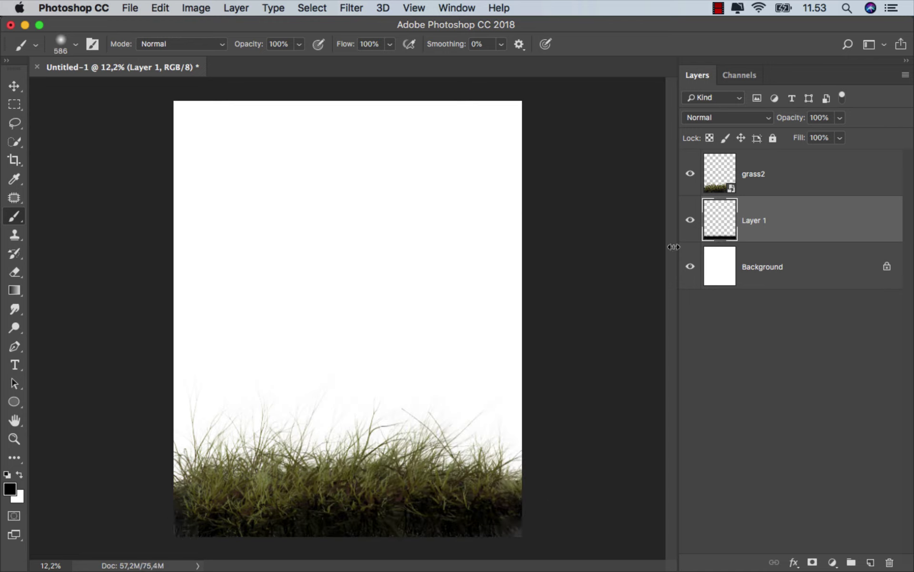
Clip a Hue/Saturation adjustment at Lightness -100 to grass2, turning it into a black silhouette.
left_click(795, 174)
key("v")
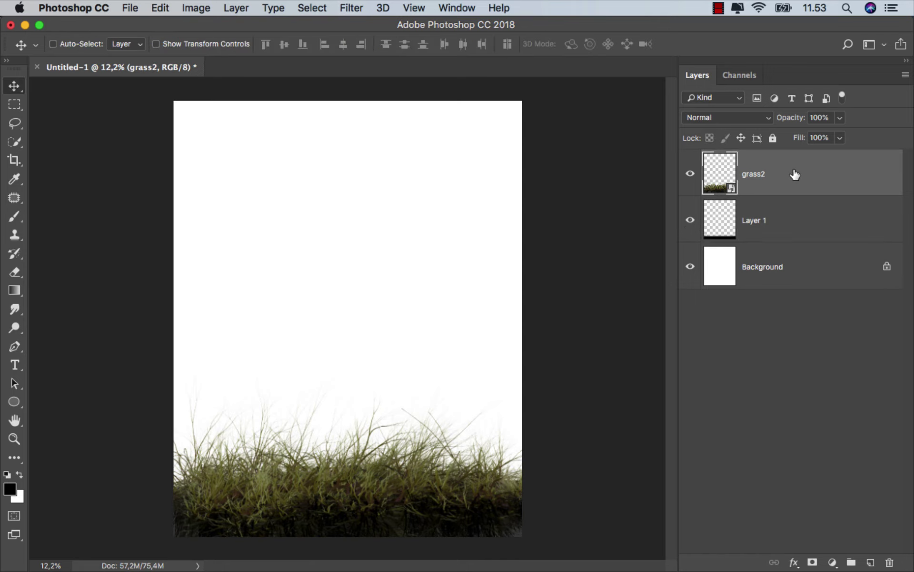
left_click(831, 562)
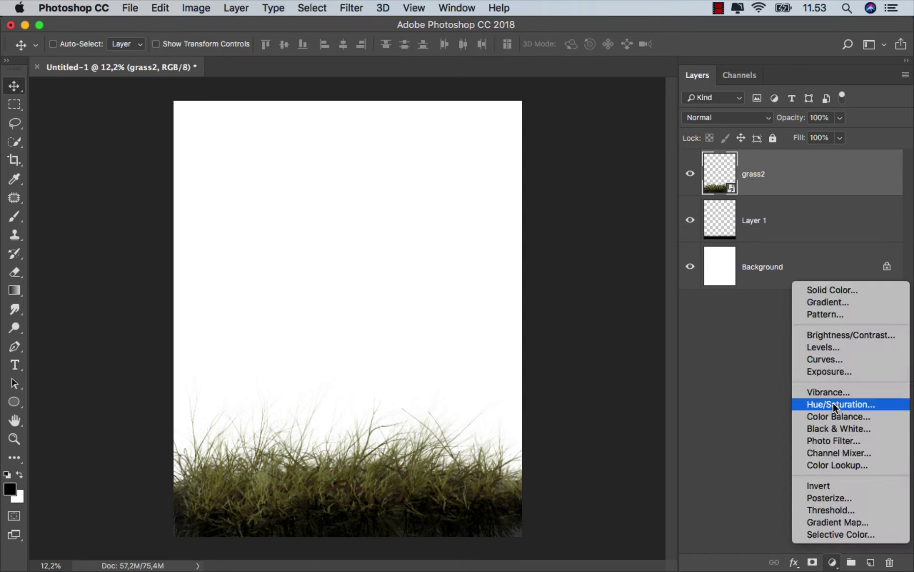
left_click(833, 402)
left_click(586, 443)
left_click_drag(609, 376, 536, 375)
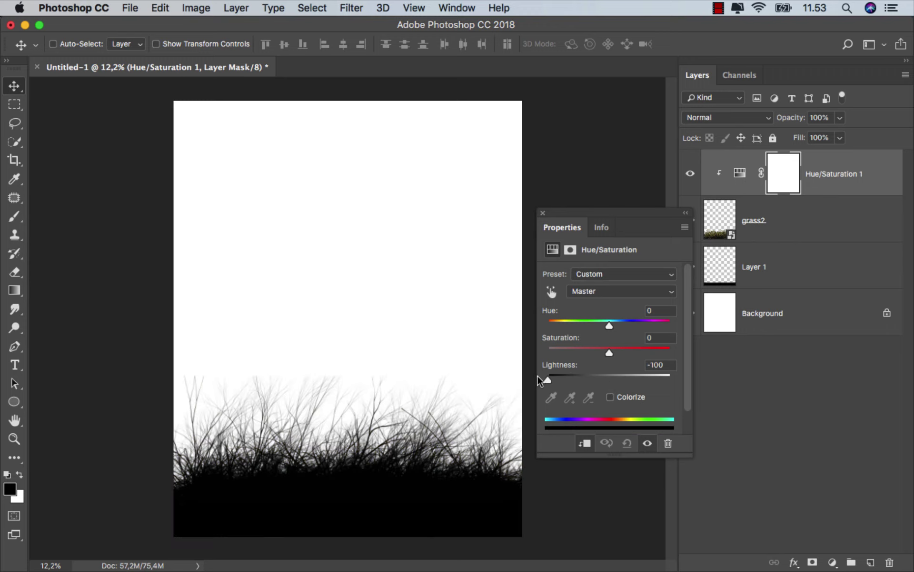
left_click(544, 215)
left_click(843, 177)
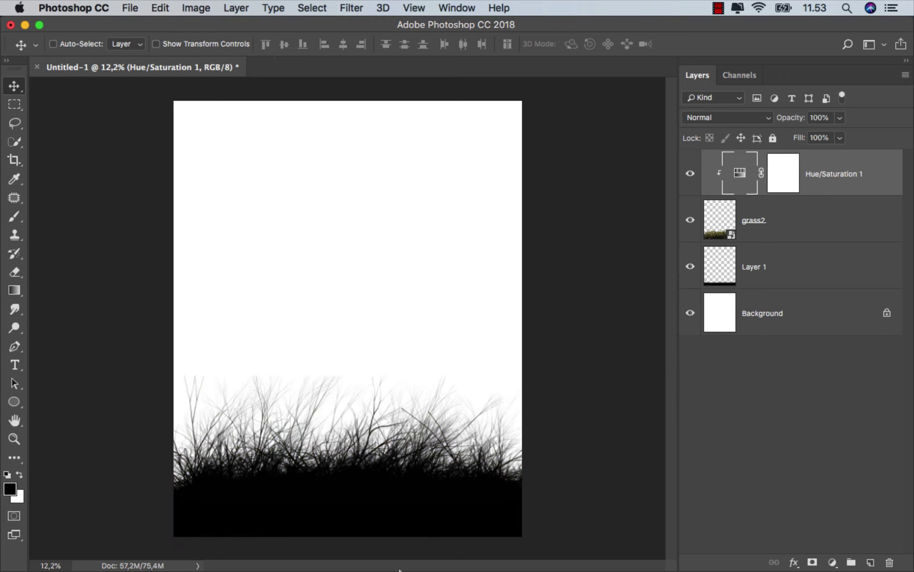
left_click(318, 535)
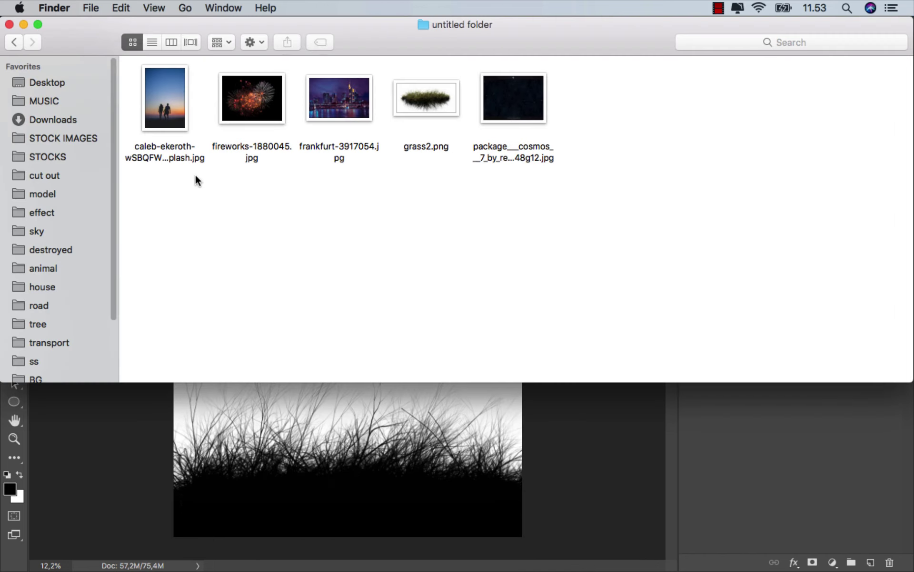
Open the caleb-ekeroth sunset couple photo from Finder as a separate Photoshop document.
left_click_drag(164, 117, 308, 421)
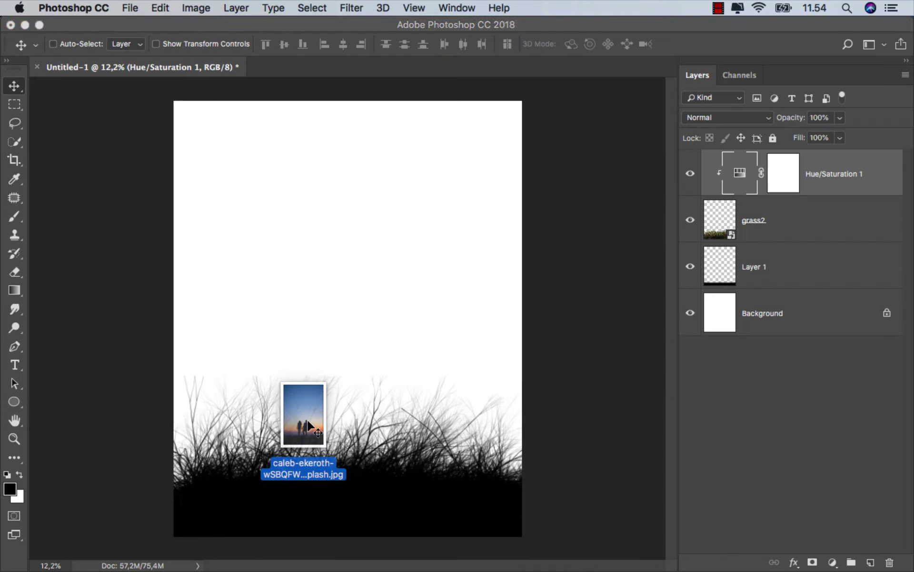
left_click_drag(308, 421, 371, 66)
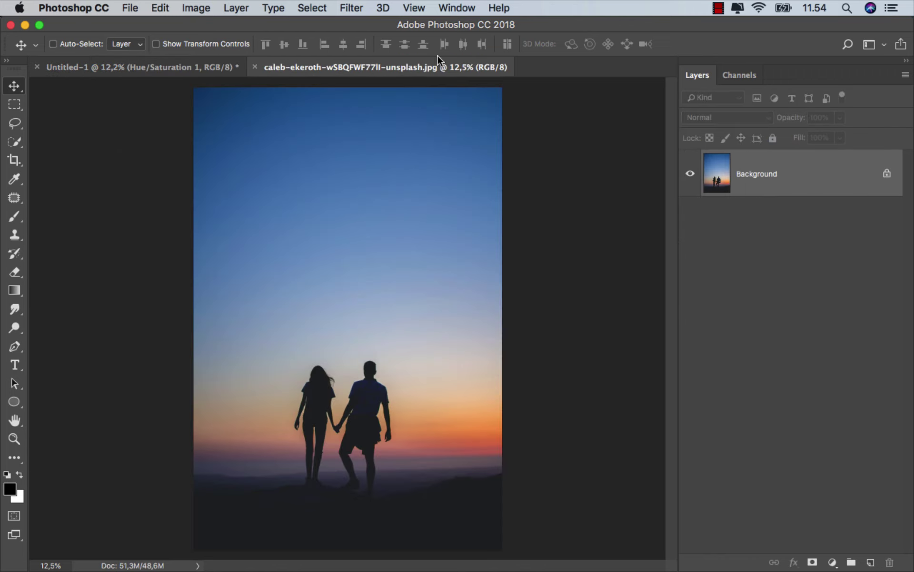
left_click(457, 8)
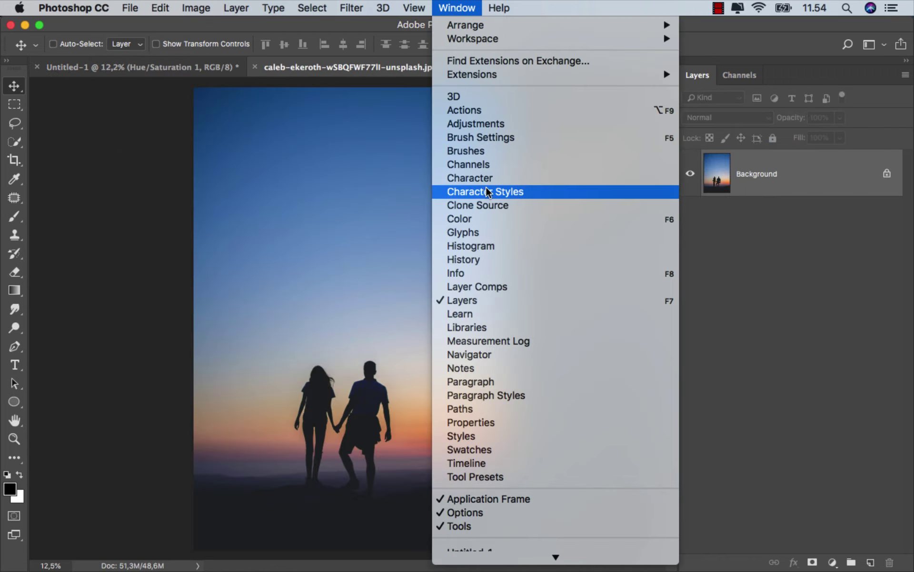
Compare the Red, Green and Blue channels, then duplicate the Red channel as Red copy.
left_click(516, 166)
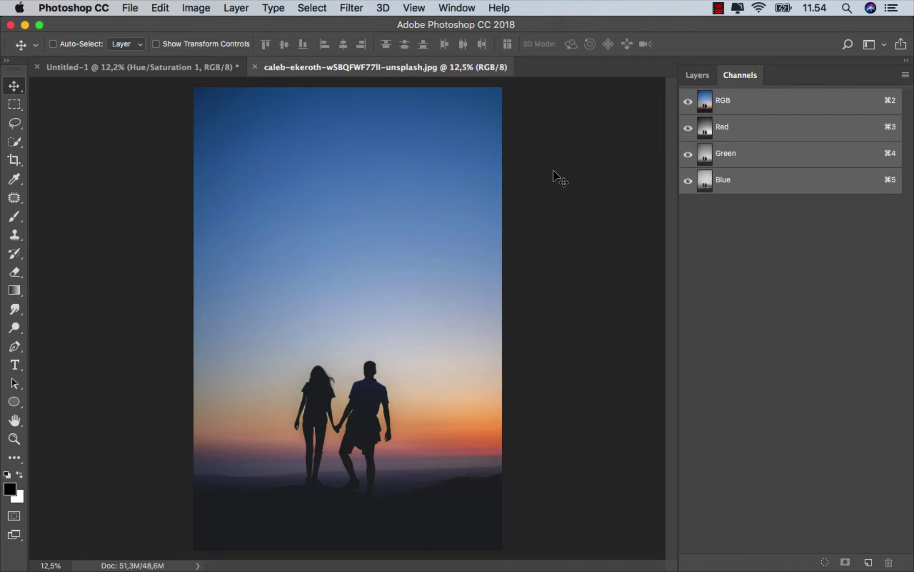
left_click(742, 129)
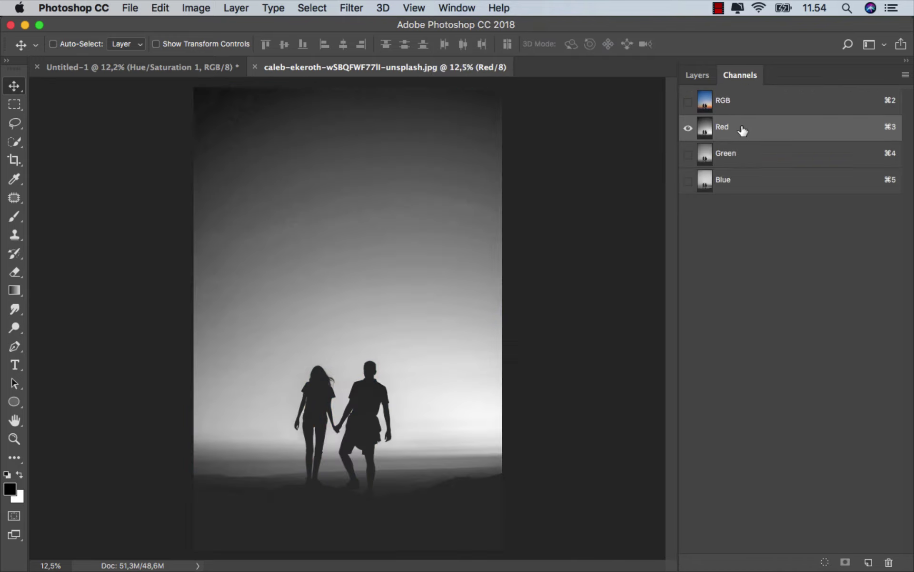
left_click(746, 155)
left_click(748, 182)
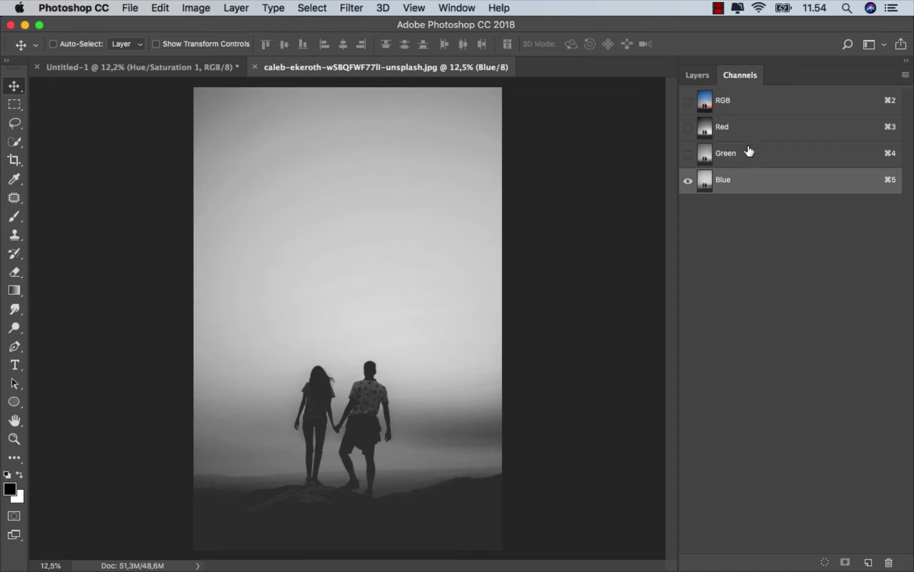
left_click(750, 139)
right_click(752, 132)
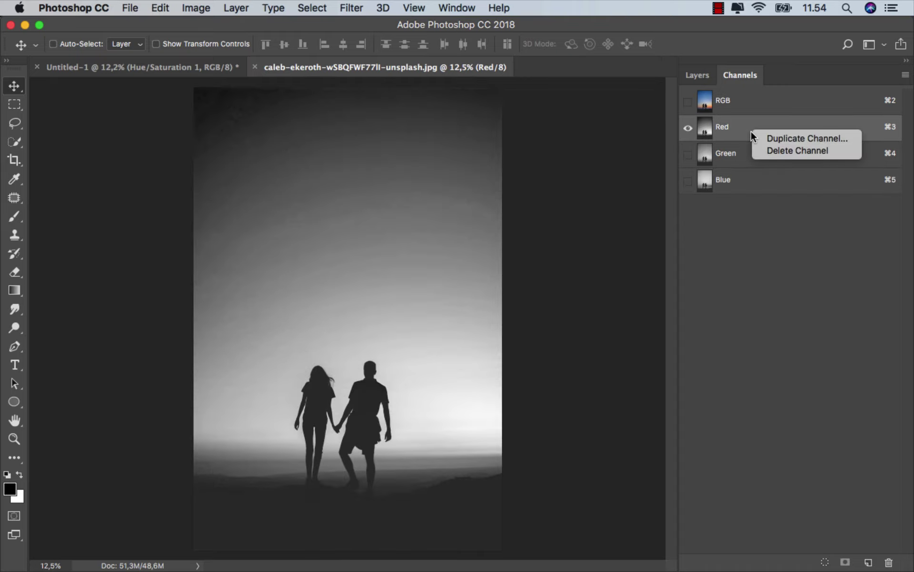
left_click(776, 137)
left_click(597, 232)
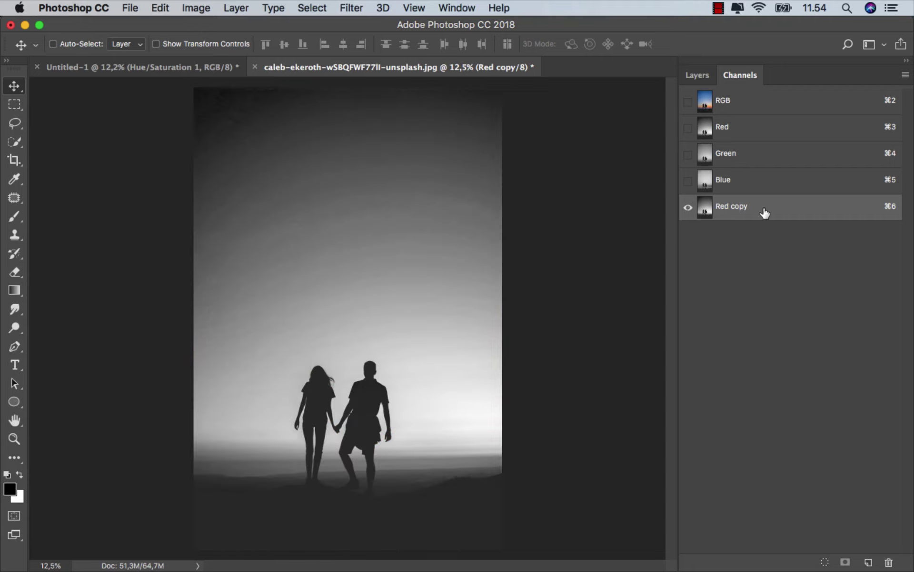
Apply Levels 38 / 1.00 / 79 to Red copy so the sky whitens and the couple goes black.
key("super+l")
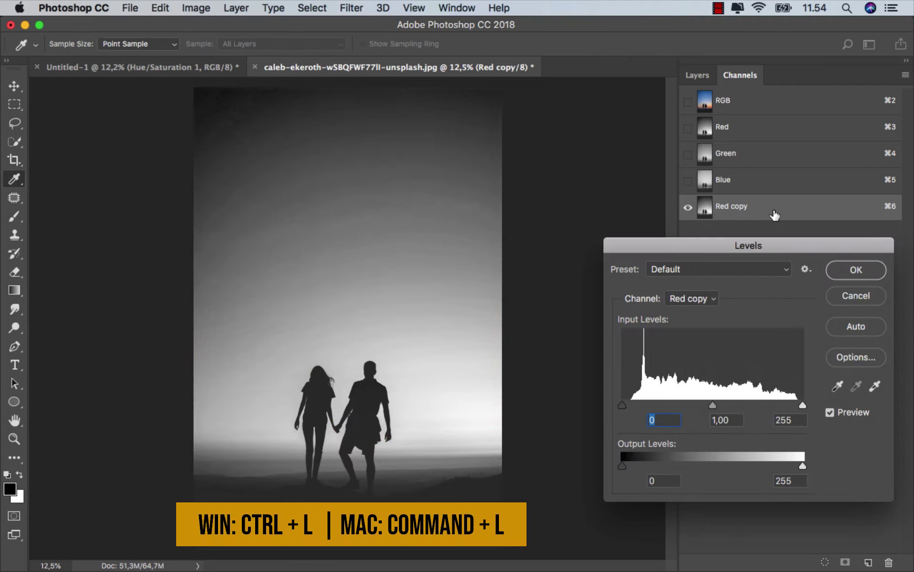
mouse_move(803, 406)
left_mouse_down()
mouse_move(695, 405)
mouse_move(679, 425)
left_mouse_up()
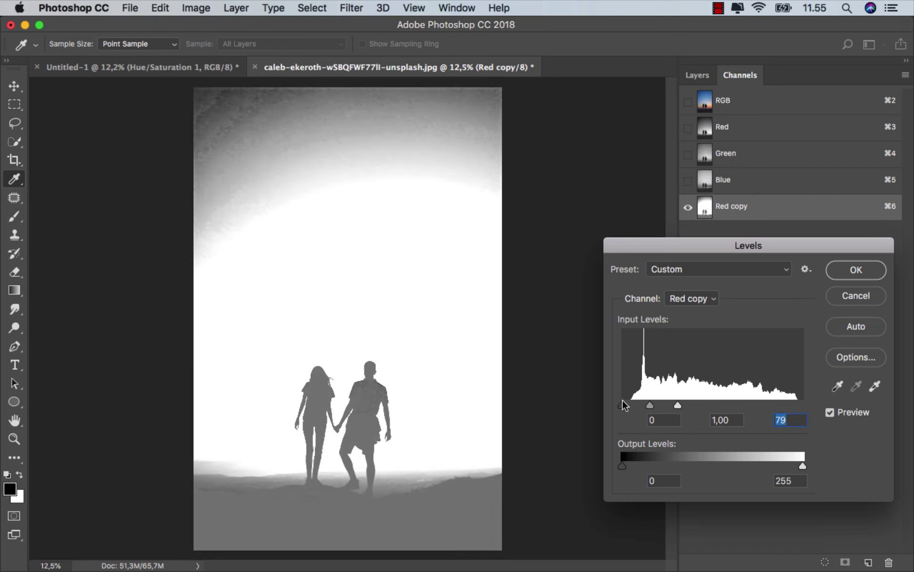
left_click_drag(624, 405, 649, 404)
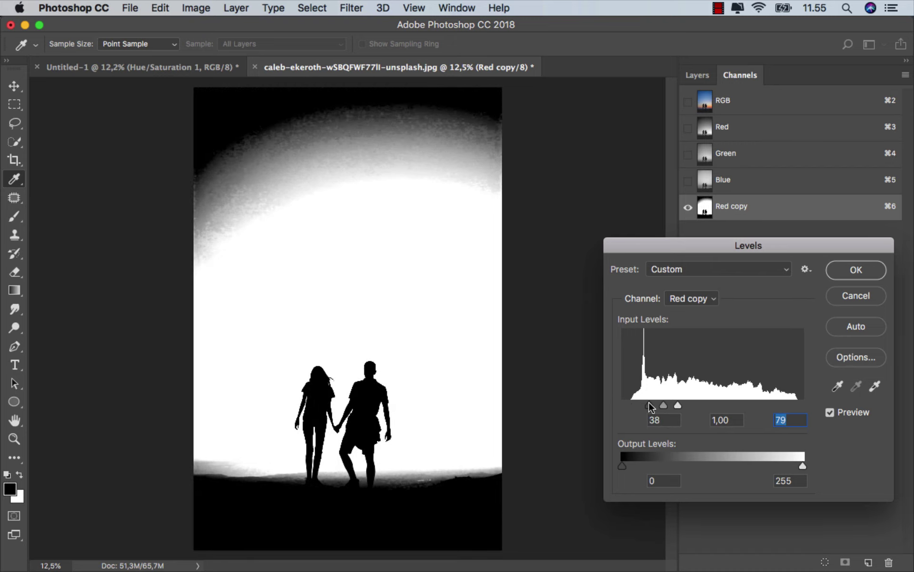
left_click(860, 269)
Mask the photo with the Red copy selection, invert the mask, and drag the layer to Untitled-1.
left_click(824, 560)
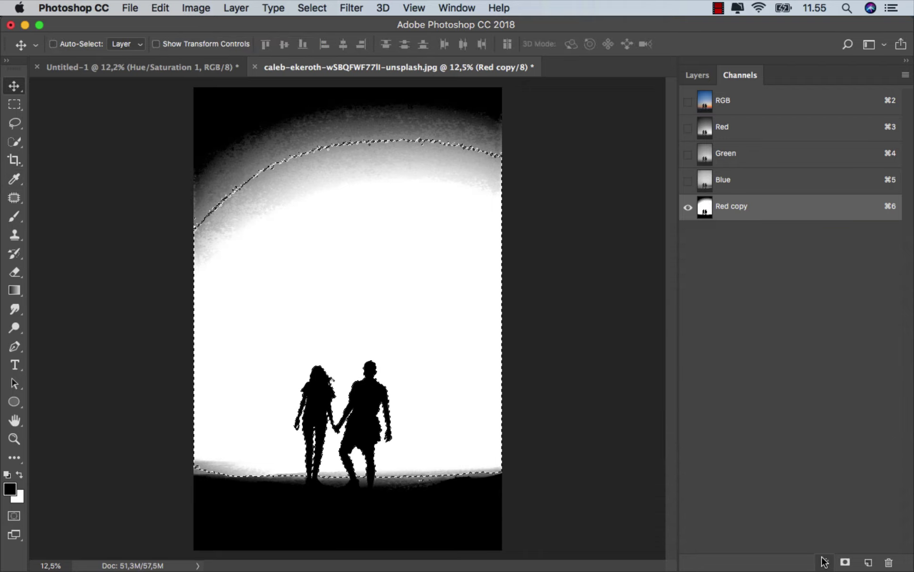
left_click(779, 108)
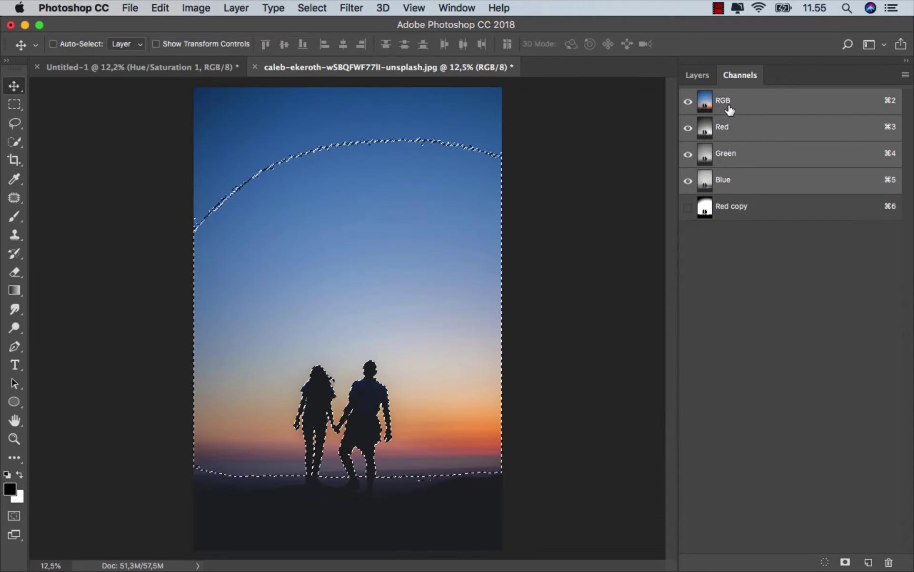
left_click(697, 76)
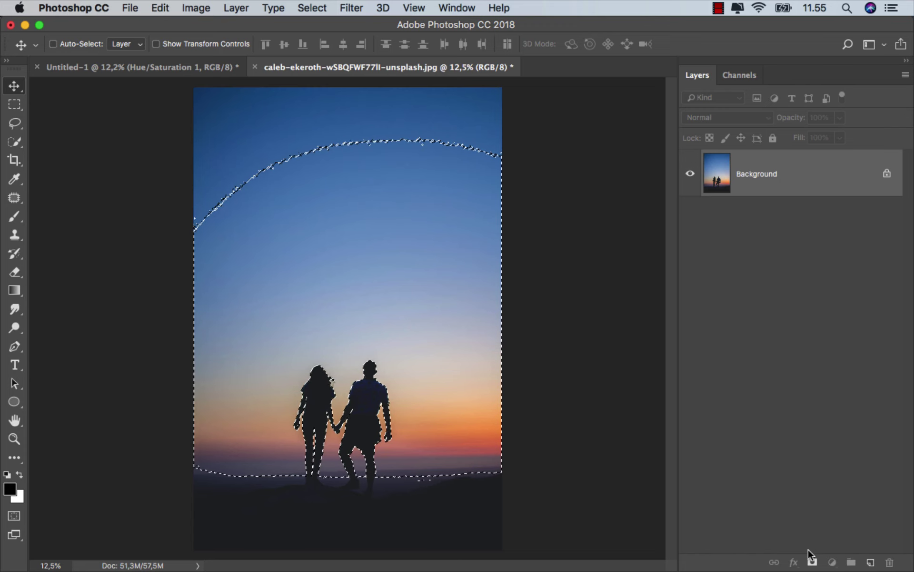
left_click(813, 562)
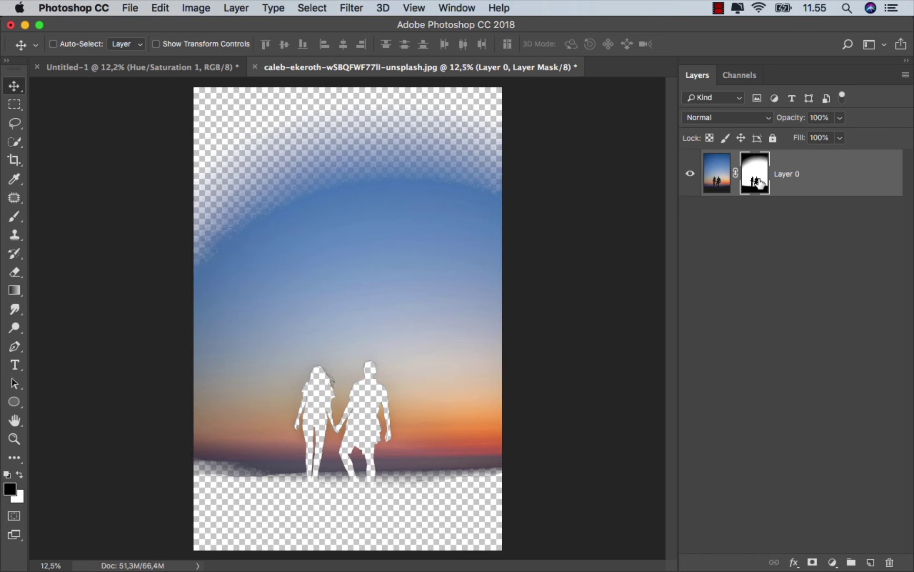
key("super+i")
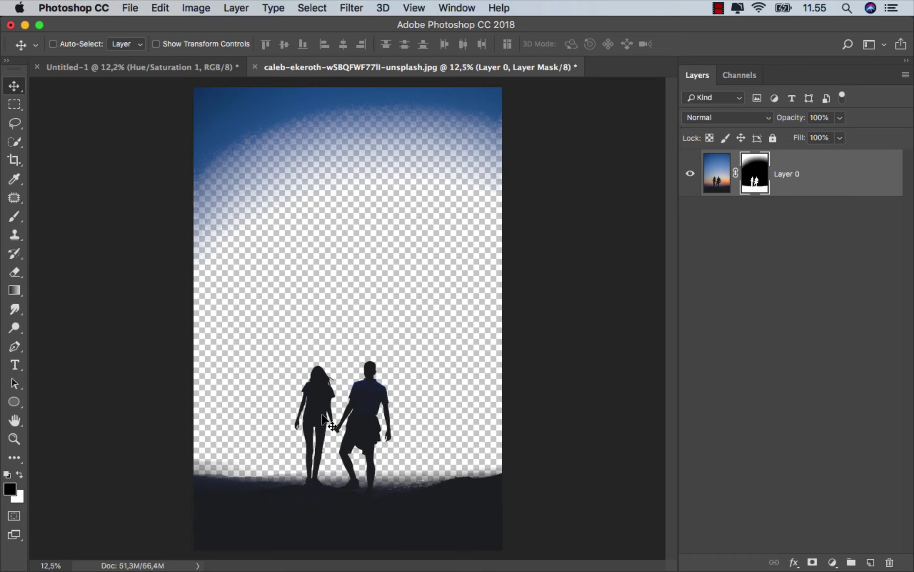
left_click_drag(325, 419, 131, 67)
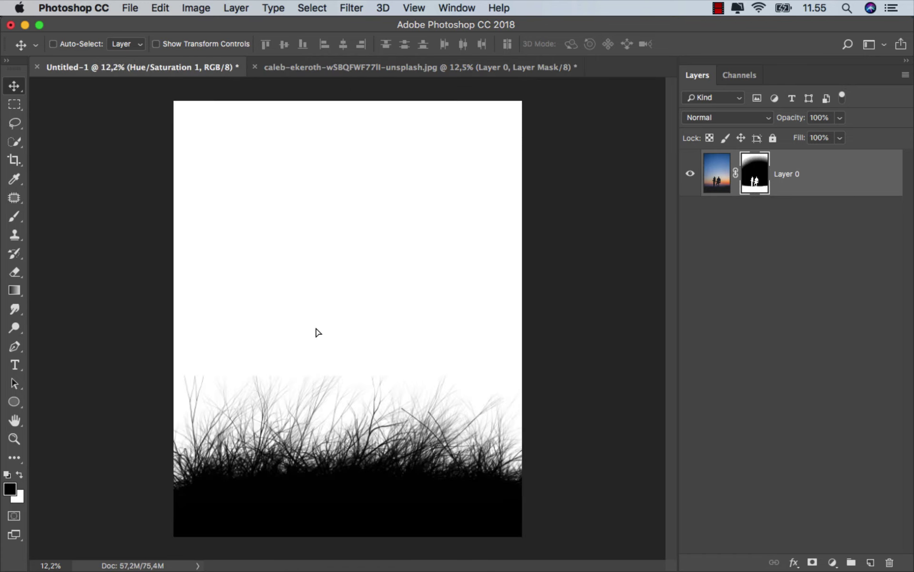
Drop the couple into the poster as Layer 2 below the grass layers, scaled up to about 147%.
left_click_drag(316, 328, 354, 339)
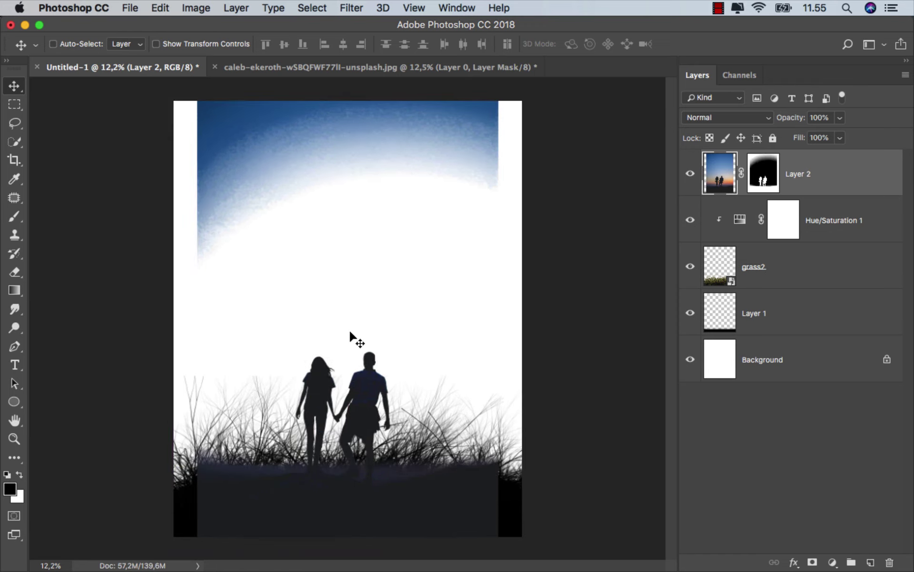
left_click_drag(796, 197, 802, 328)
scroll(380, 406, "down", 2)
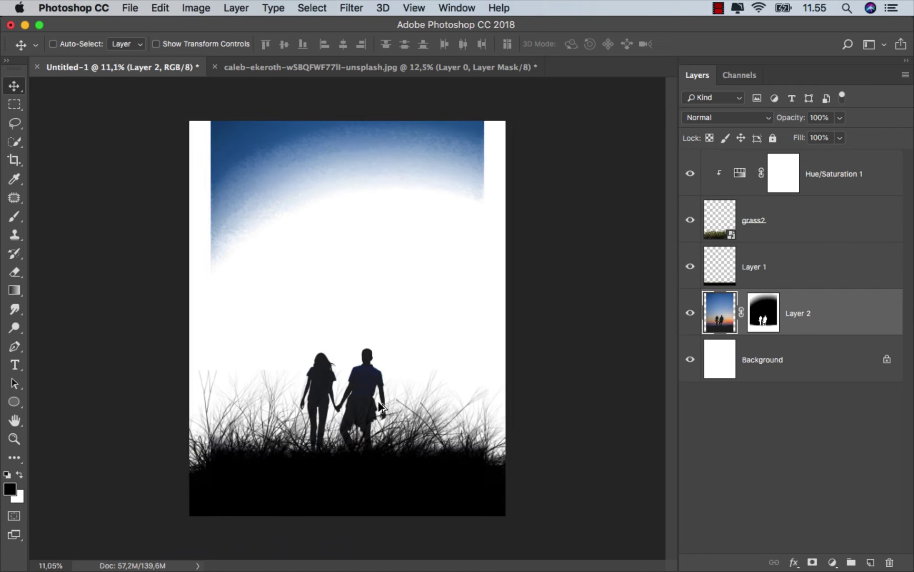
key("ctrl+t")
scroll(435, 311, "down", 1)
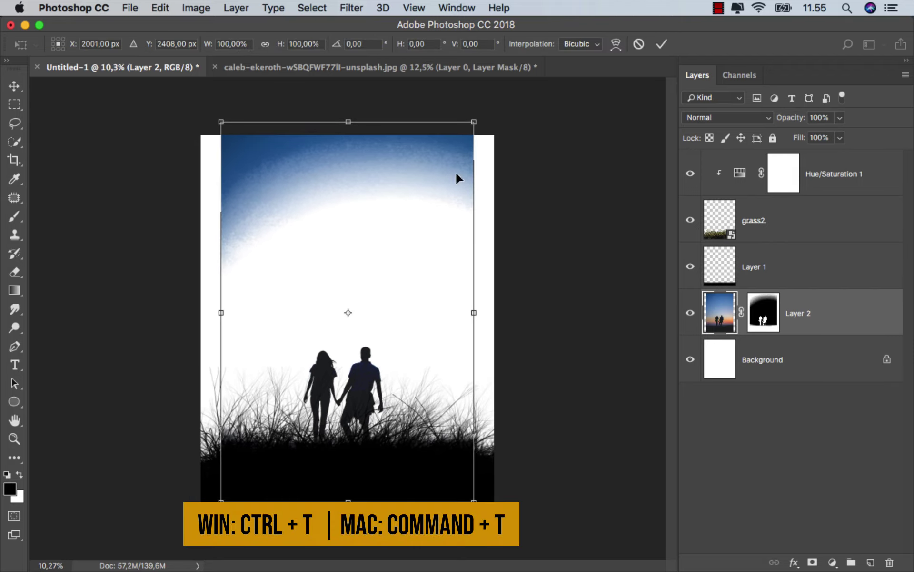
left_click_drag(478, 109, 566, 5)
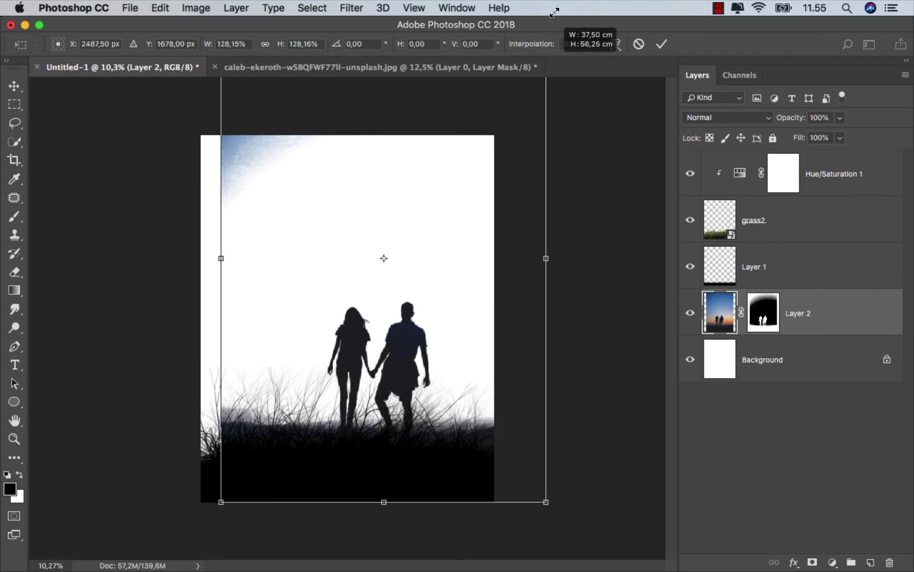
mouse_move(399, 262)
left_mouse_down()
mouse_move(359, 303)
mouse_move(370, 310)
left_mouse_up()
scroll(370, 310, "down", 4)
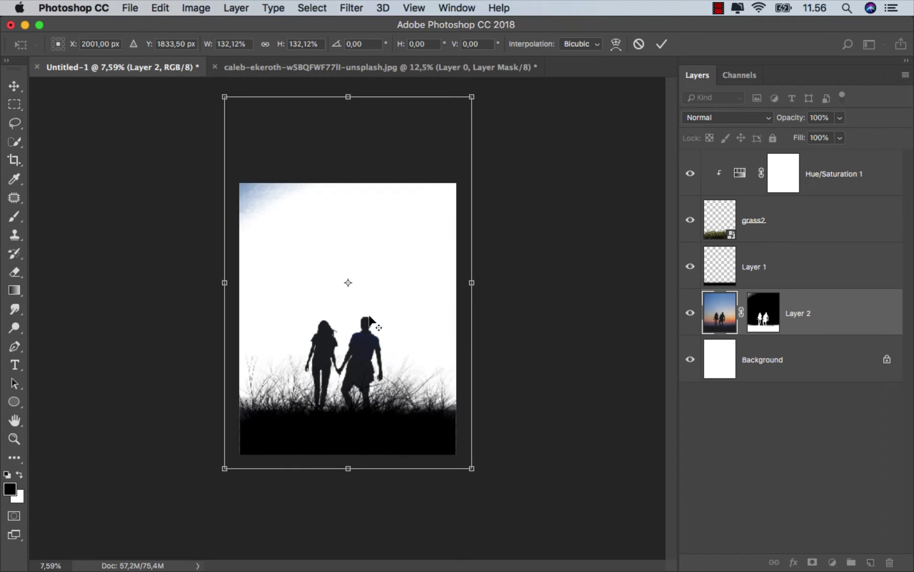
left_click_drag(470, 102, 581, 70)
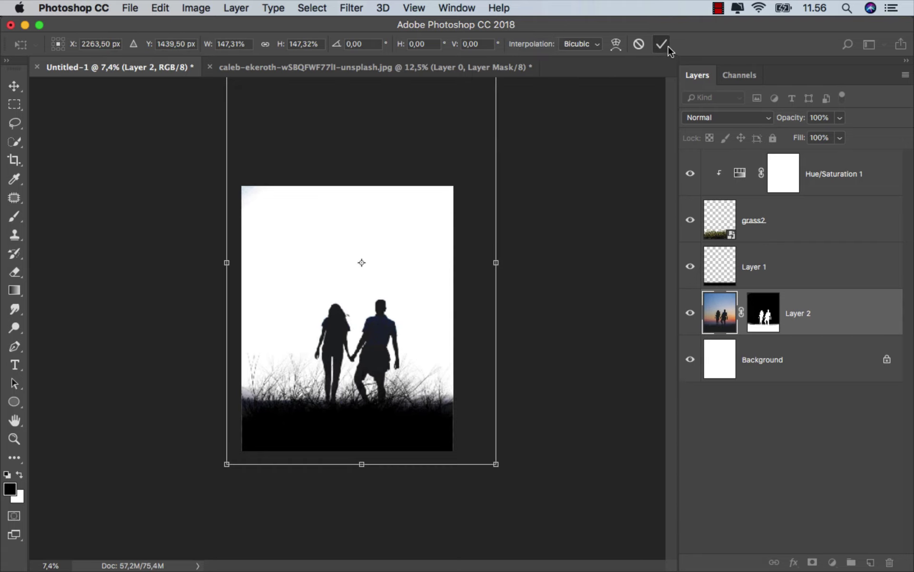
key("Return")
Nudge the couple into place and apply its layer mask permanently.
scroll(348, 310, "up", 3)
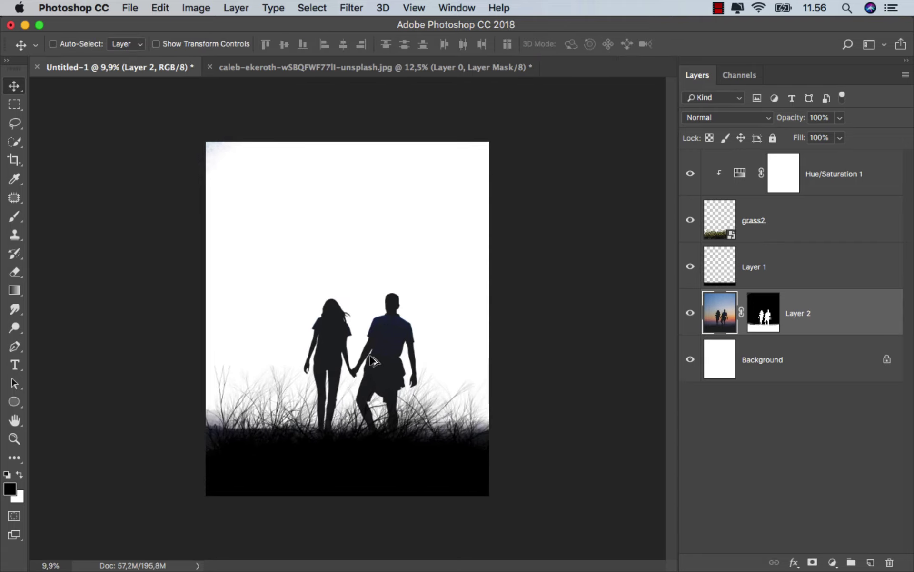
left_click_drag(355, 342, 329, 342)
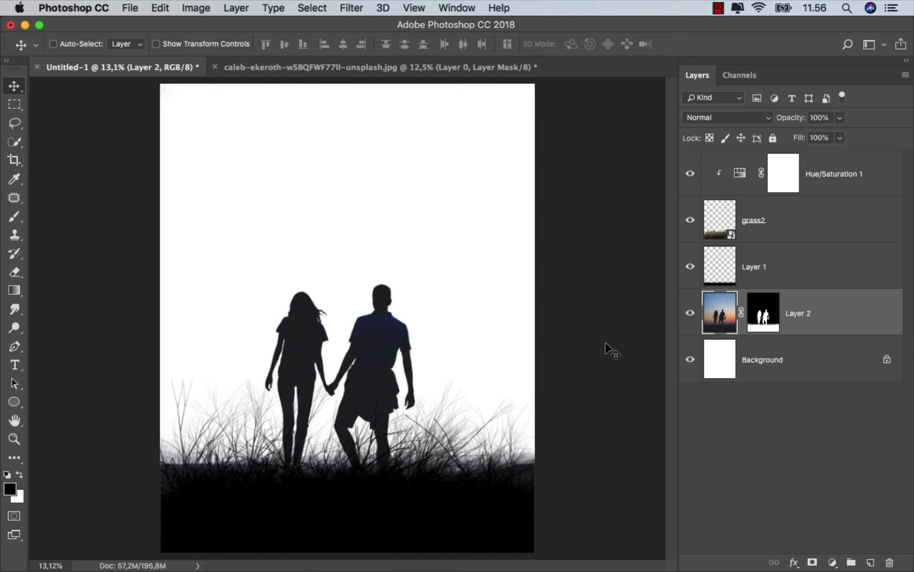
right_click(764, 320)
left_click(751, 354)
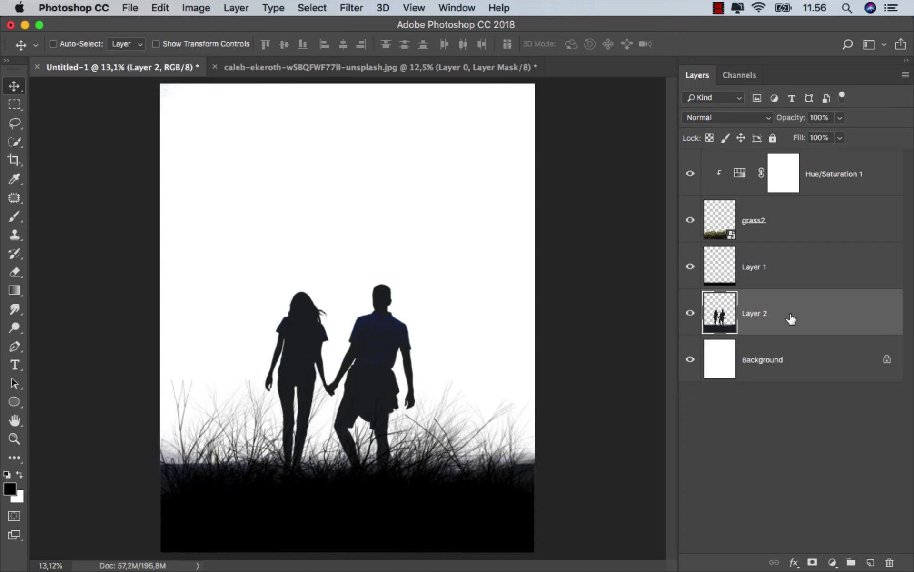
Lasso around the two figures, add a layer mask from the selection, and reposition the couple.
left_click_drag(14, 123, 71, 122)
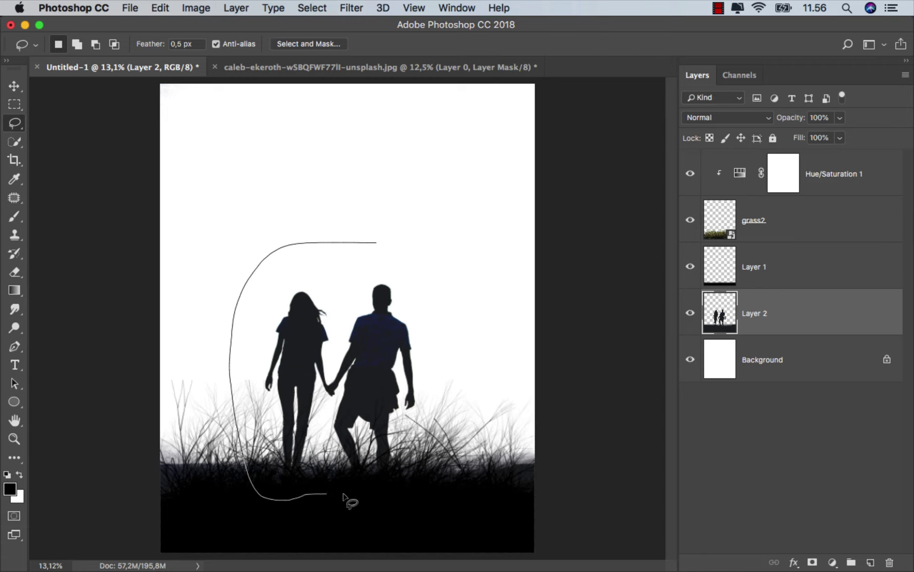
left_click_drag(425, 300, 428, 289)
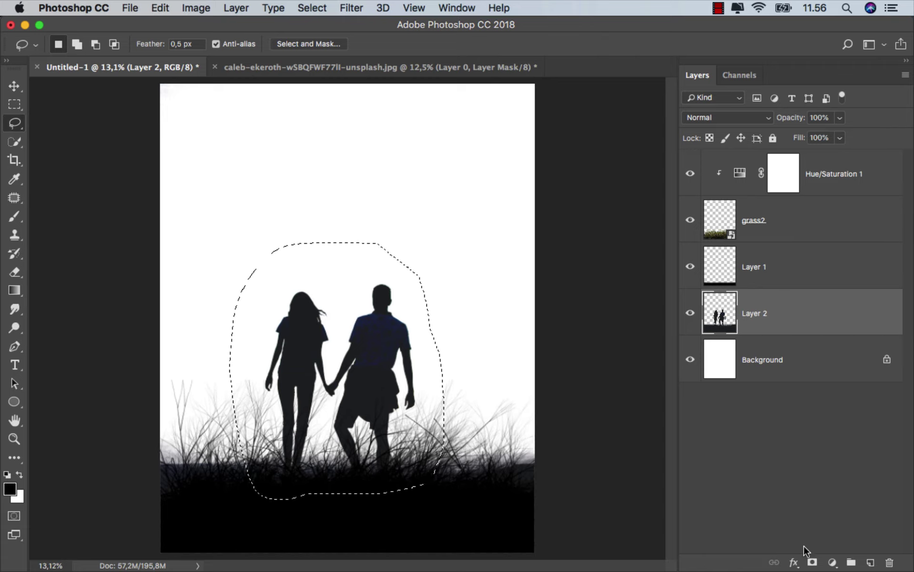
left_click(812, 562)
scroll(424, 464, "up", 1)
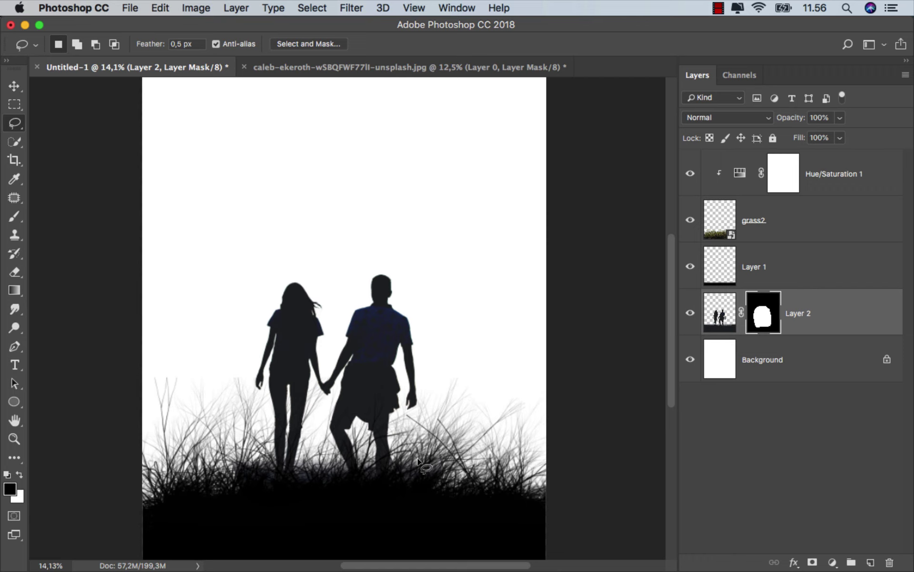
left_click(21, 91)
scroll(341, 281, "down", 1)
left_click_drag(339, 313, 324, 330)
Brush black on the couple's mask along the grass base so their legs blend in, then fit the poster on screen.
scroll(345, 336, "down", 1)
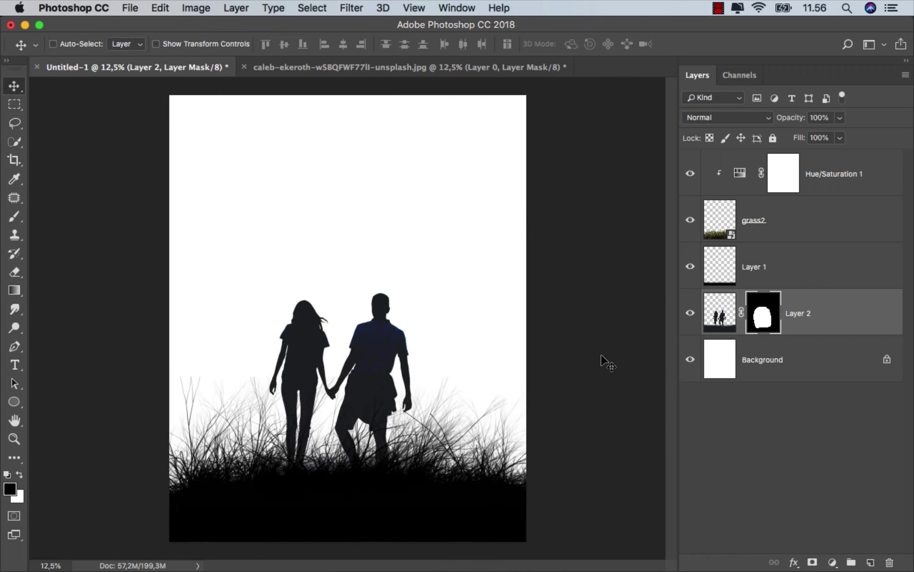
left_click(14, 216)
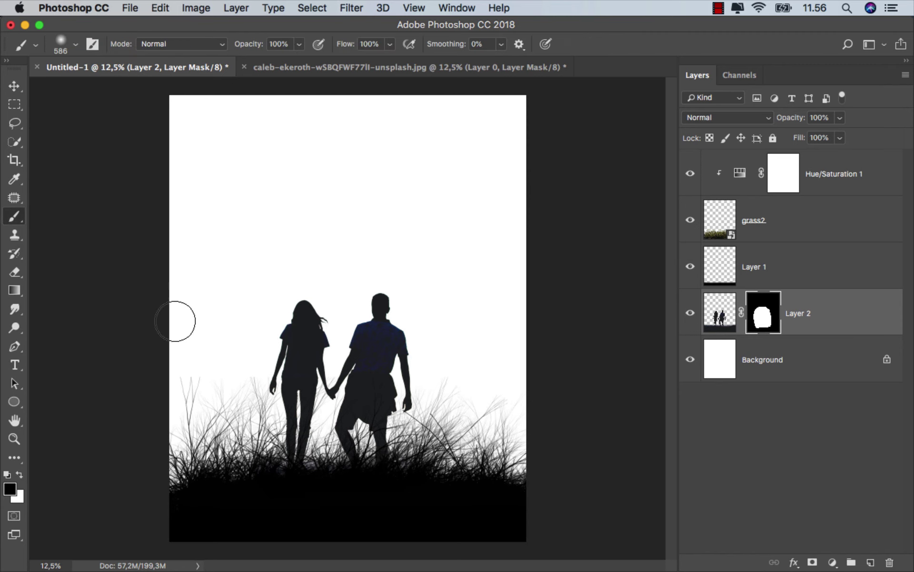
scroll(272, 428, "up", 1)
scroll(263, 437, "up", 3)
scroll(263, 437, "up", 1)
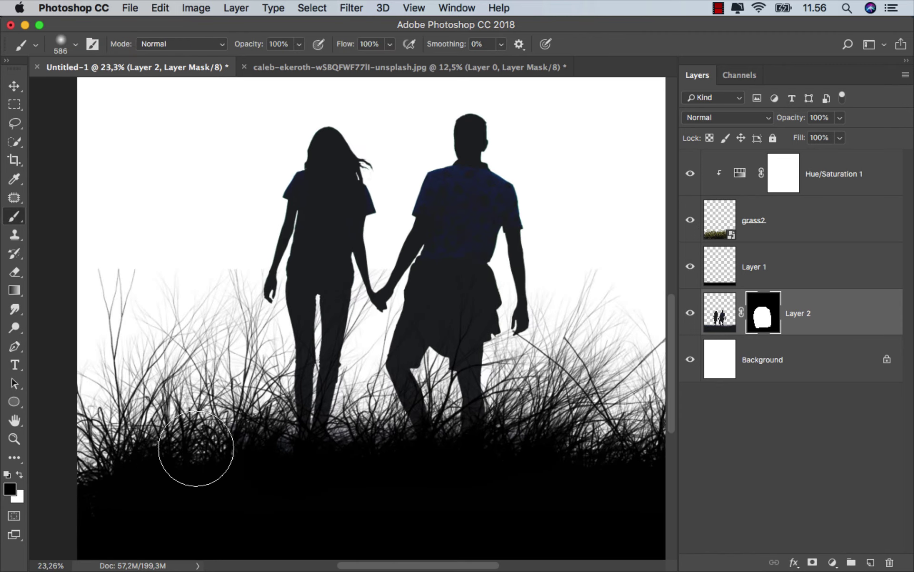
left_click_drag(380, 473, 376, 453)
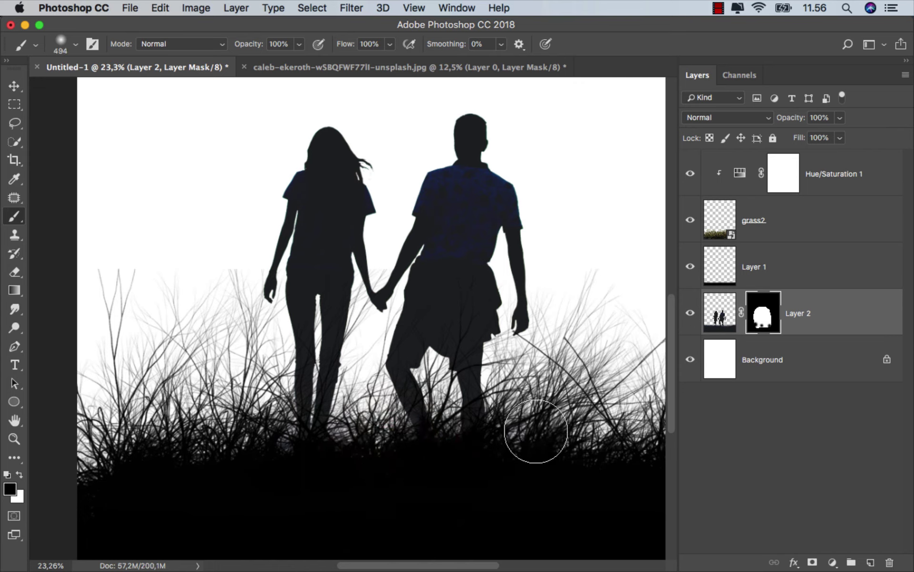
mouse_move(526, 434)
left_mouse_down()
mouse_move(435, 489)
mouse_move(293, 480)
left_mouse_up()
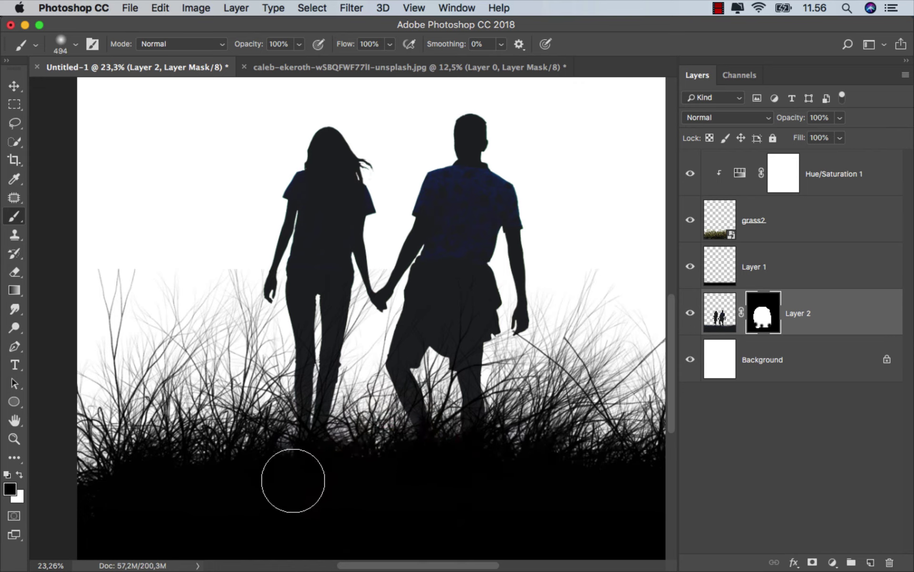
left_click(14, 86)
key("super+0")
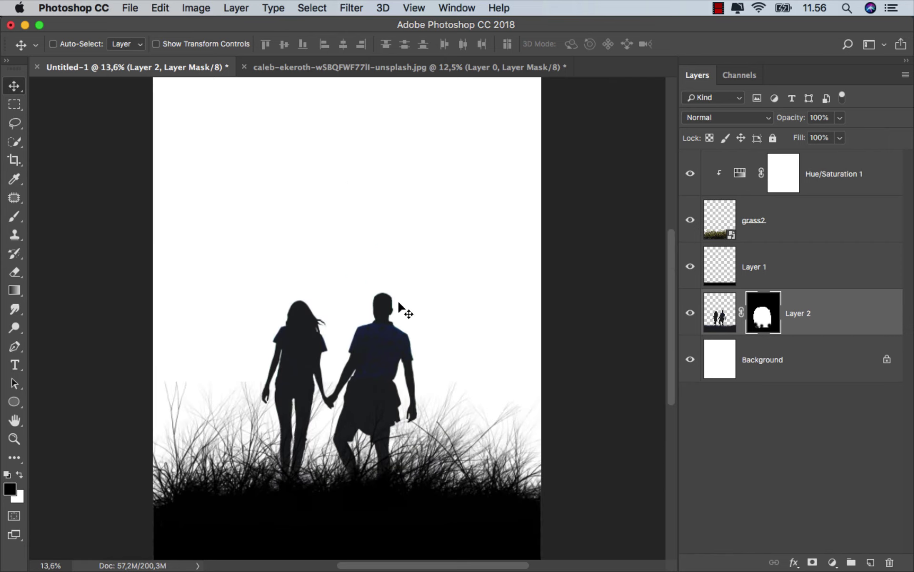
Clip a second Hue/Saturation layer at Lightness -100 to the couple, then select Hue/Saturation 1.
key("super+2")
left_click(834, 563)
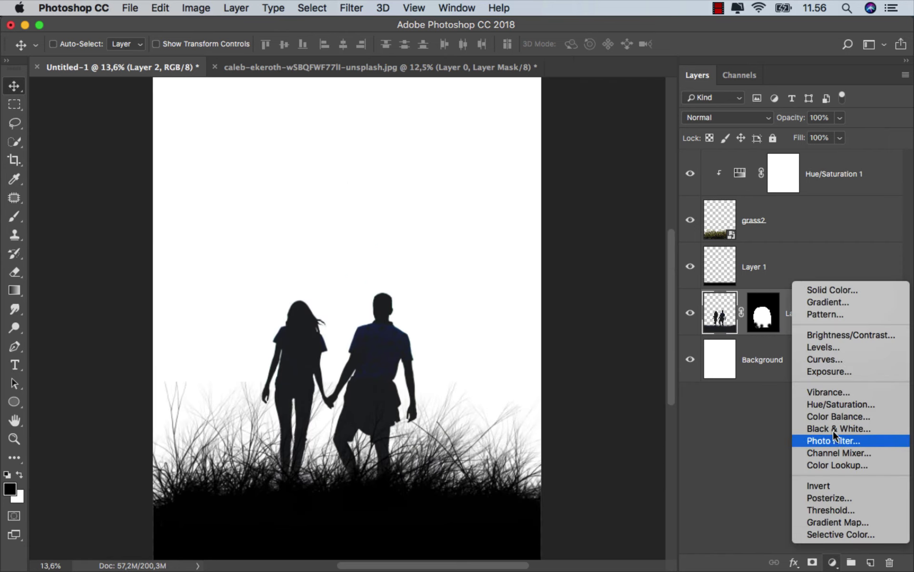
left_click(839, 406)
left_click(587, 443)
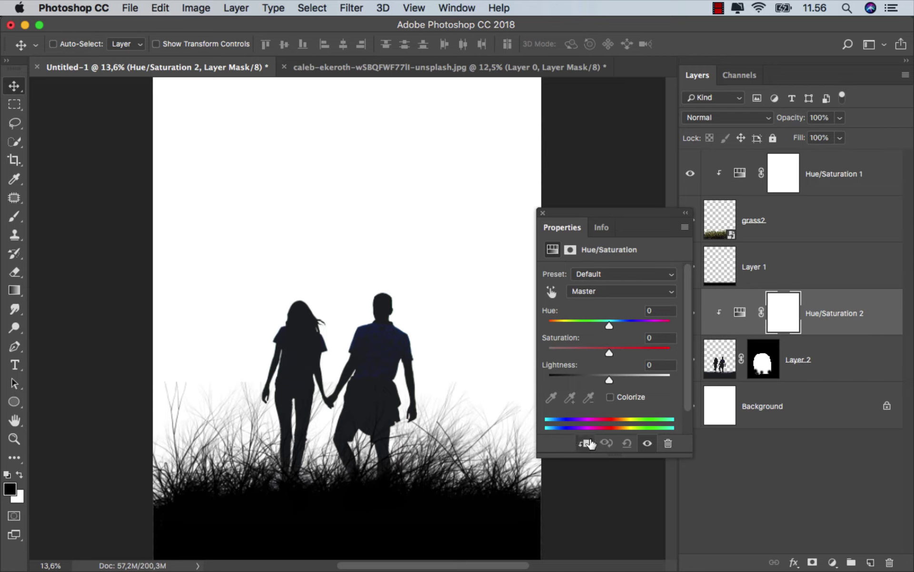
left_click_drag(609, 380, 541, 377)
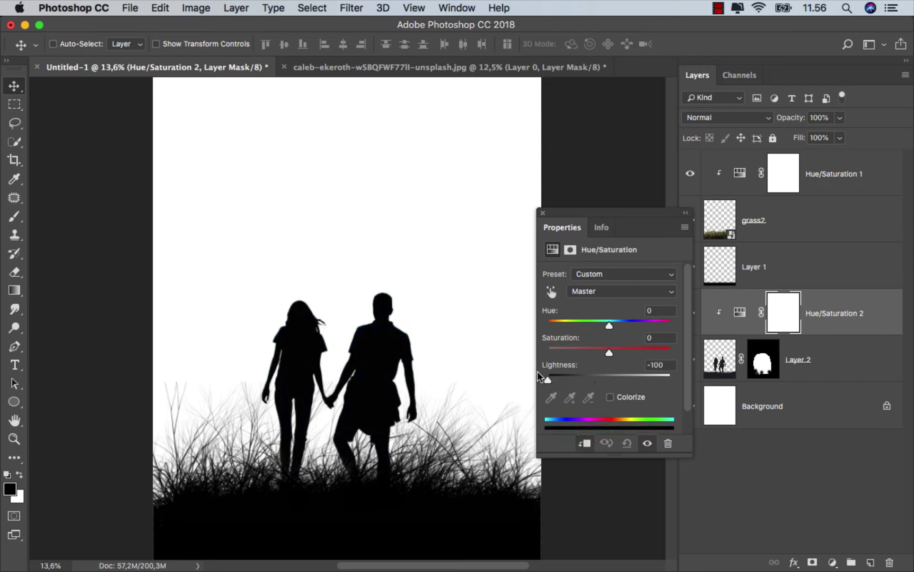
left_click(543, 213)
left_click(824, 306)
left_click(820, 193)
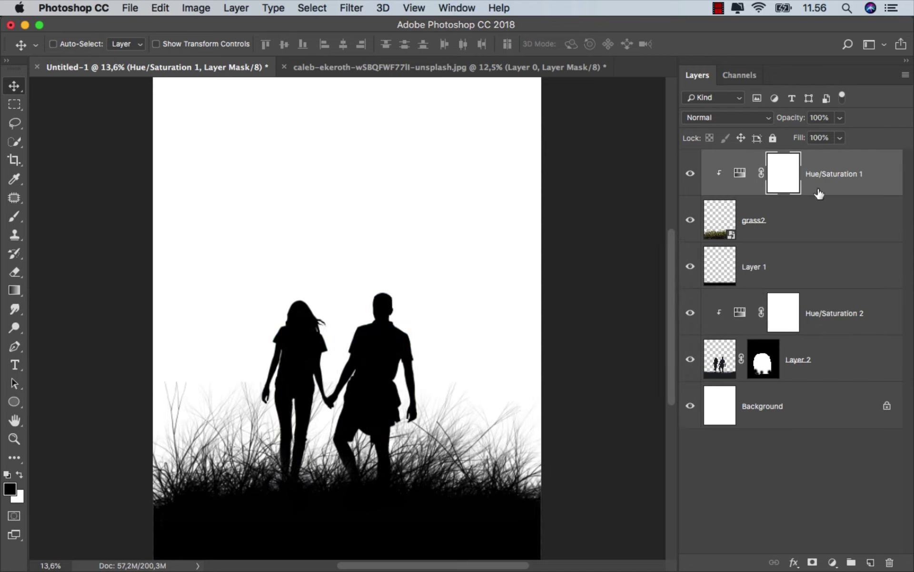
Place frankfurt-3917054.jpg enlarged to nearly fill the canvas, commit it, and move it below Layer 2.
left_click(317, 534)
left_click(440, 278)
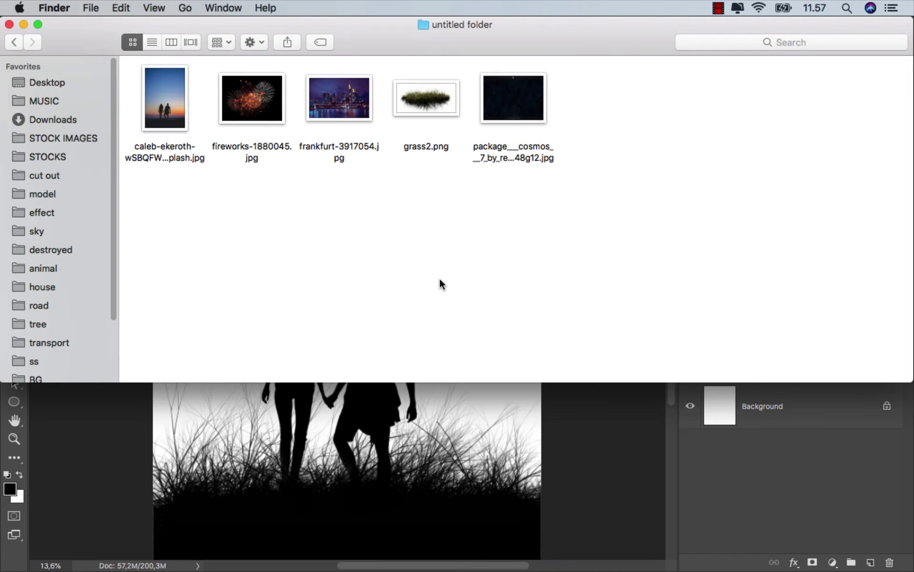
left_click(348, 113)
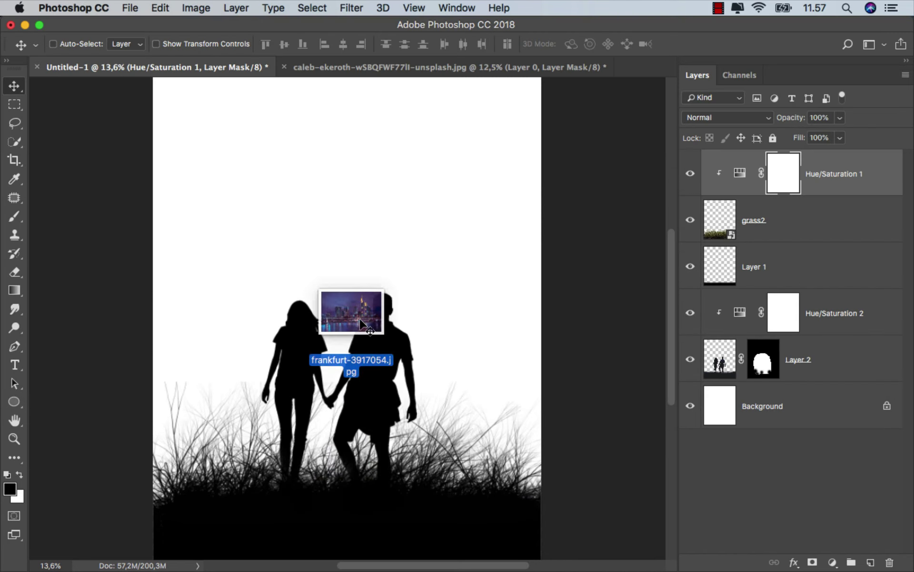
left_click_drag(347, 113, 366, 328)
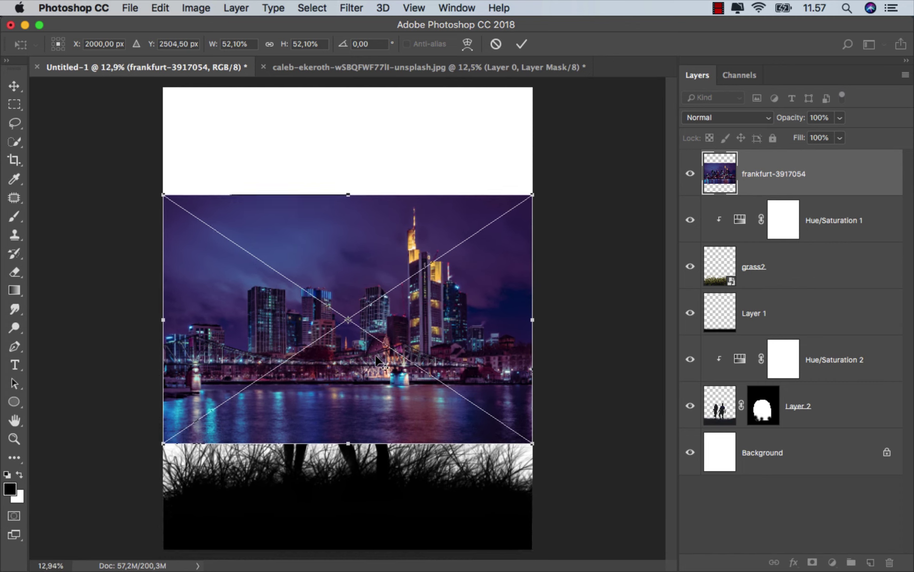
left_click_drag(509, 223, 606, 74)
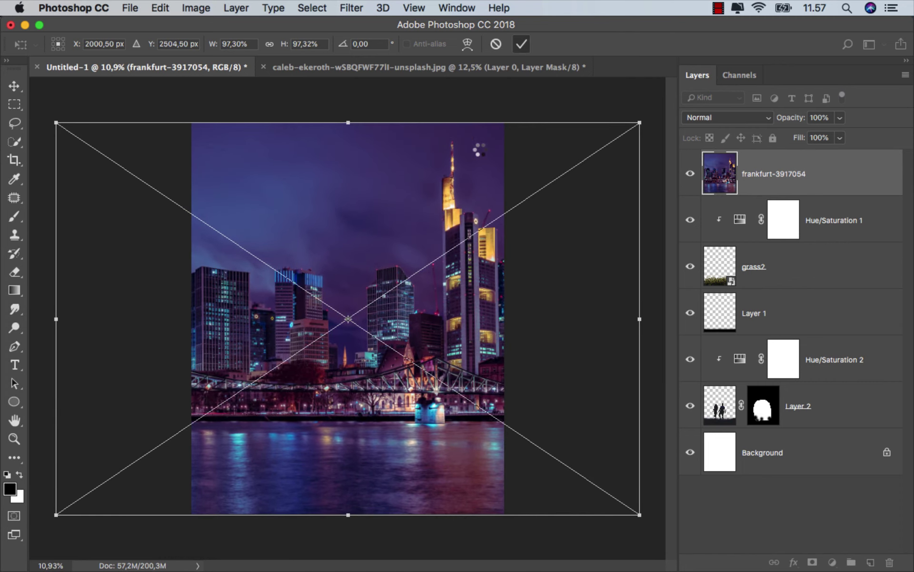
key("Return")
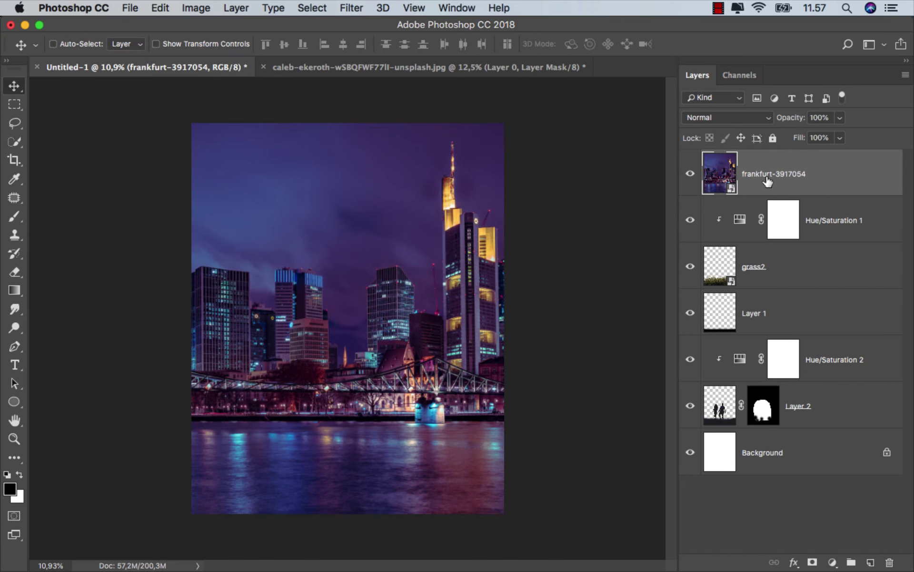
left_click_drag(768, 181, 761, 420)
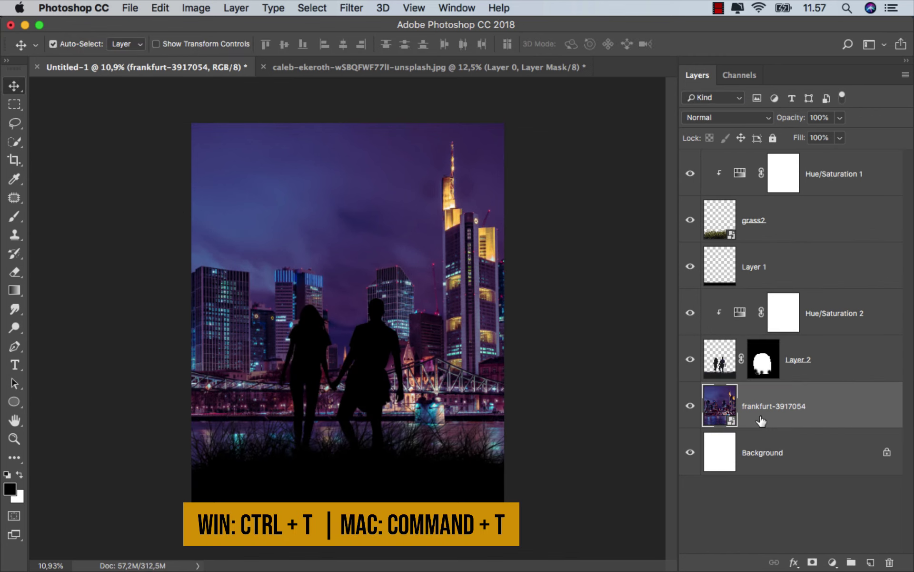
Flip the Frankfurt skyline horizontally with Free Transform and shift it left.
key("super+t")
scroll(524, 384, "down", 1)
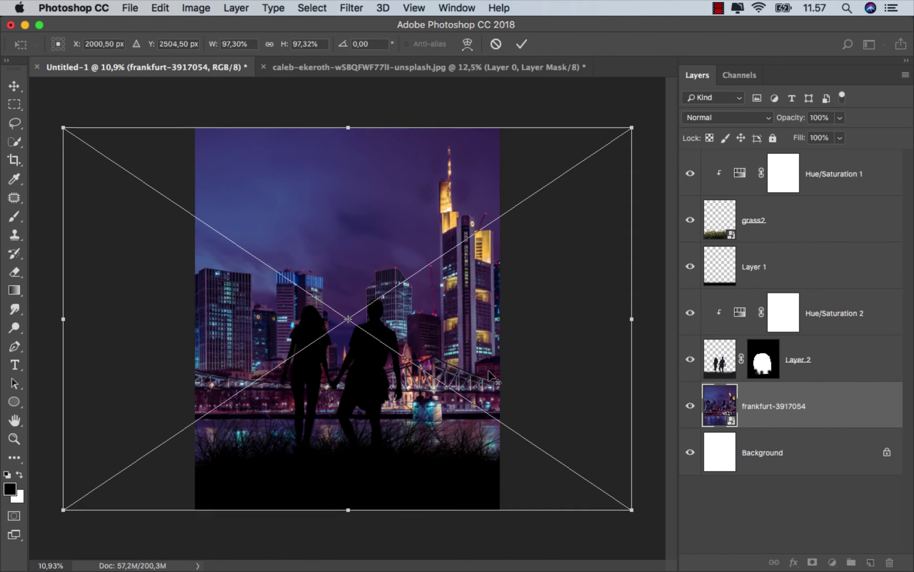
scroll(496, 374, "down", 1)
right_click(396, 273)
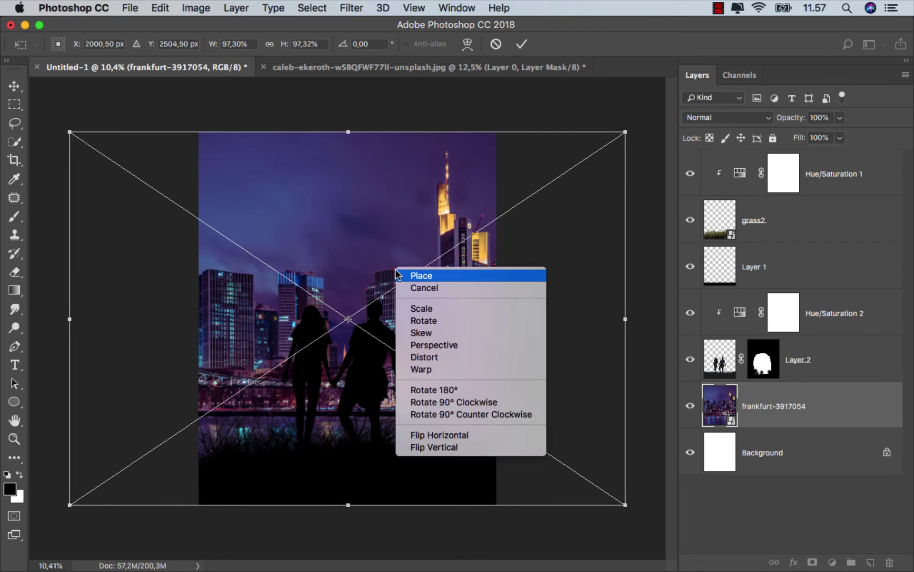
left_click(443, 429)
left_click_drag(381, 381, 292, 381)
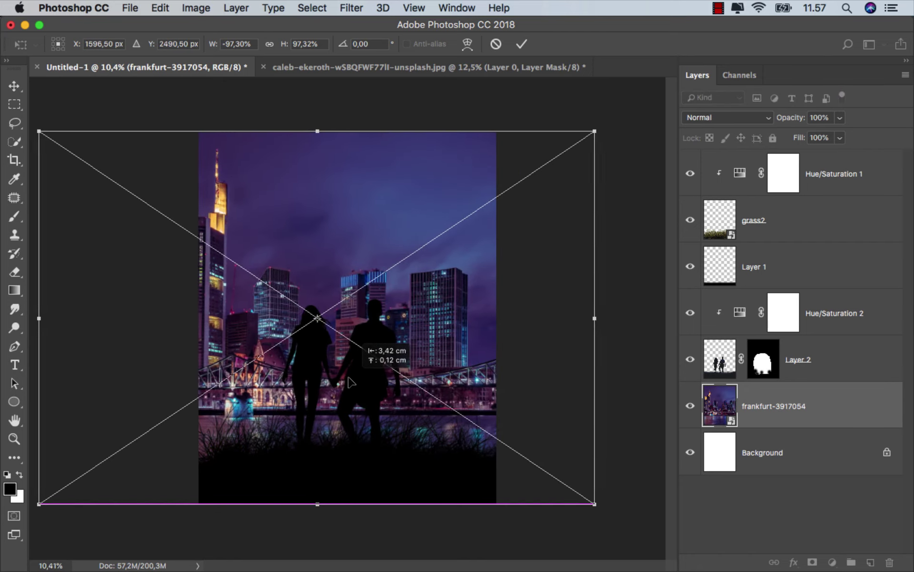
Scale the skyline to about 86%, nudge it further left, and apply the transform.
scroll(346, 318, "down", 3)
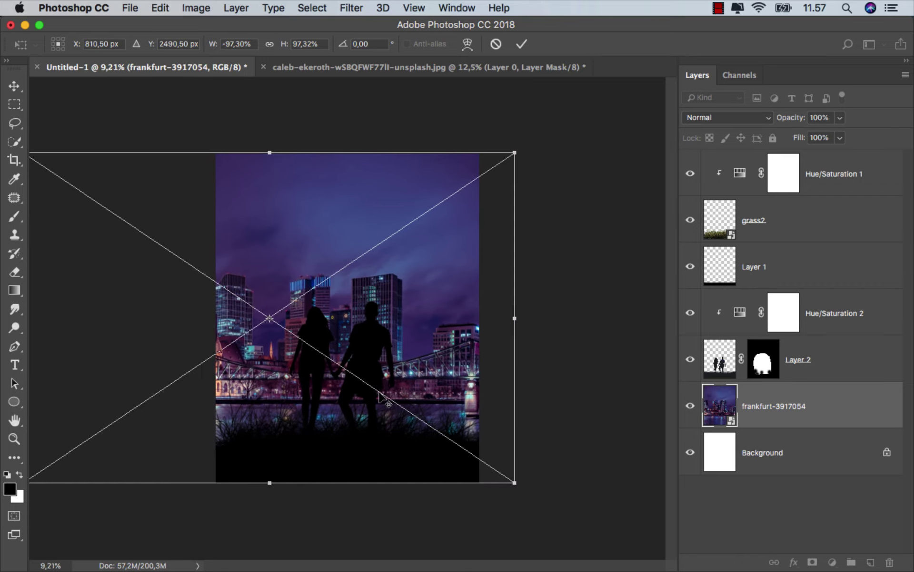
left_click_drag(48, 472, 99, 446)
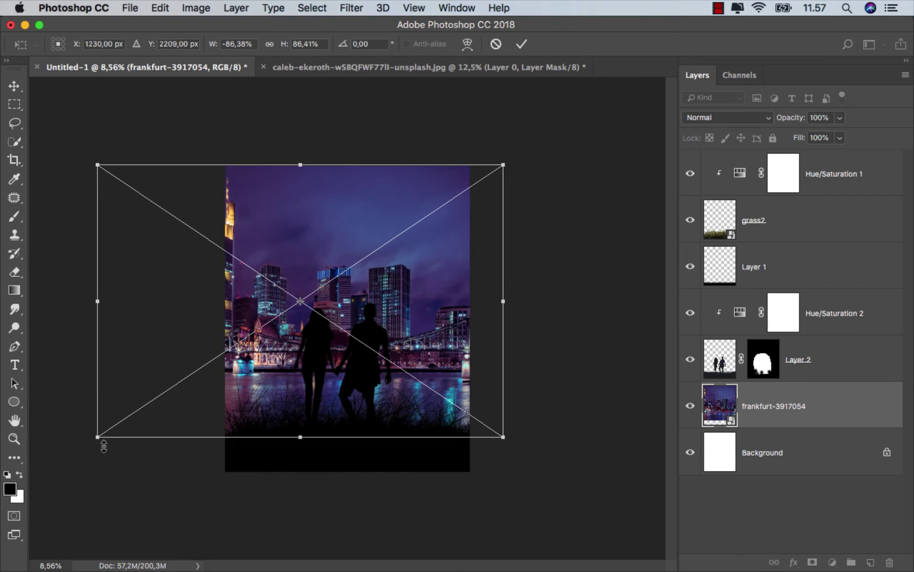
scroll(333, 378, "up", 1)
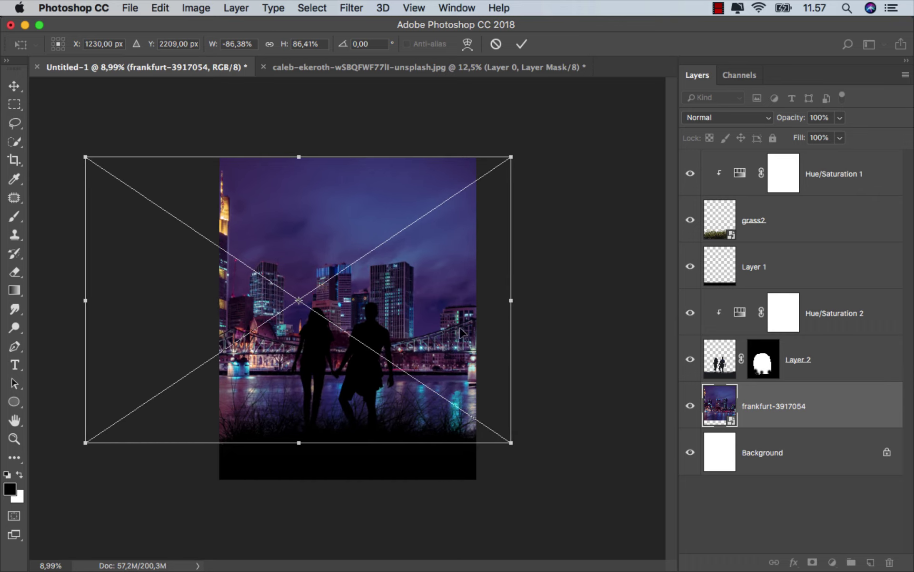
key("shift+Left")
key("shift+Left")
key("shift+Left")
key("shift+Left")
key("shift+Left")
key("shift+Left")
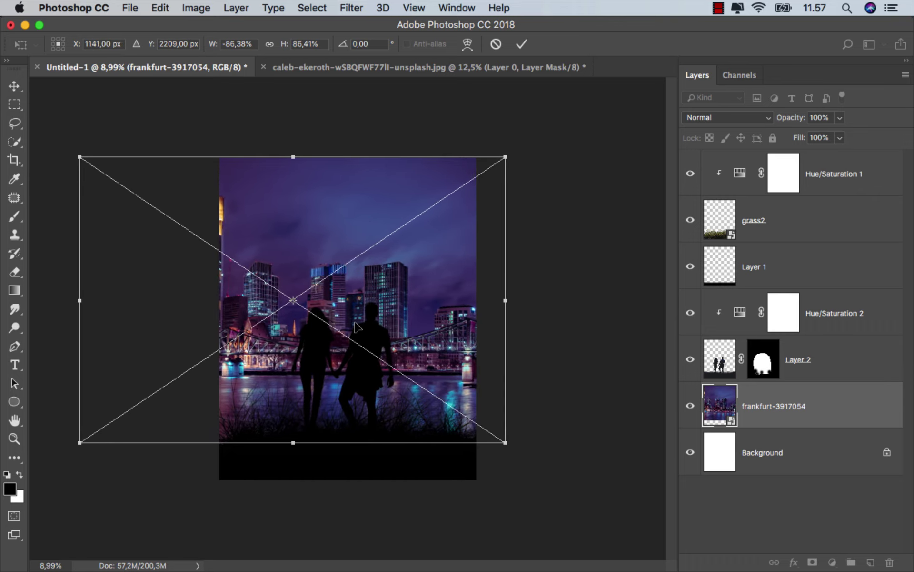
key("shift+Left")
key("shift+Left")
key("shift+Left")
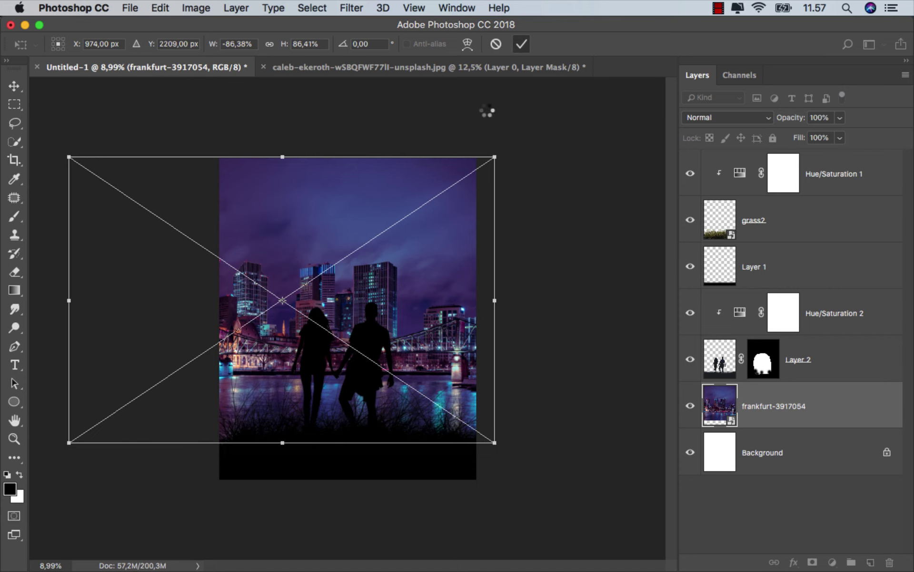
key("Return")
scroll(367, 296, "up", 1)
scroll(368, 296, "up", 6)
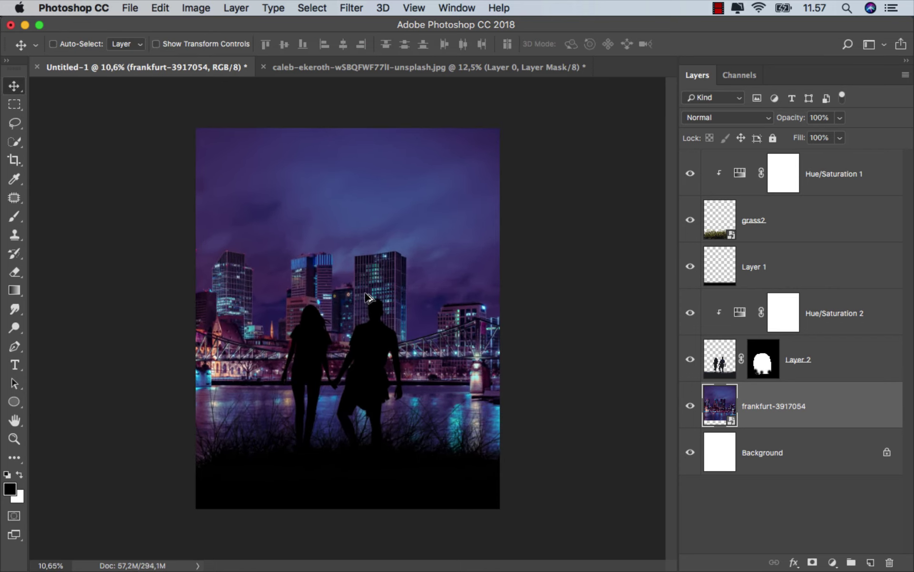
scroll(367, 296, "up", 1)
Add a new layer and set the foreground colour to blue #1130ec.
scroll(367, 296, "up", 9)
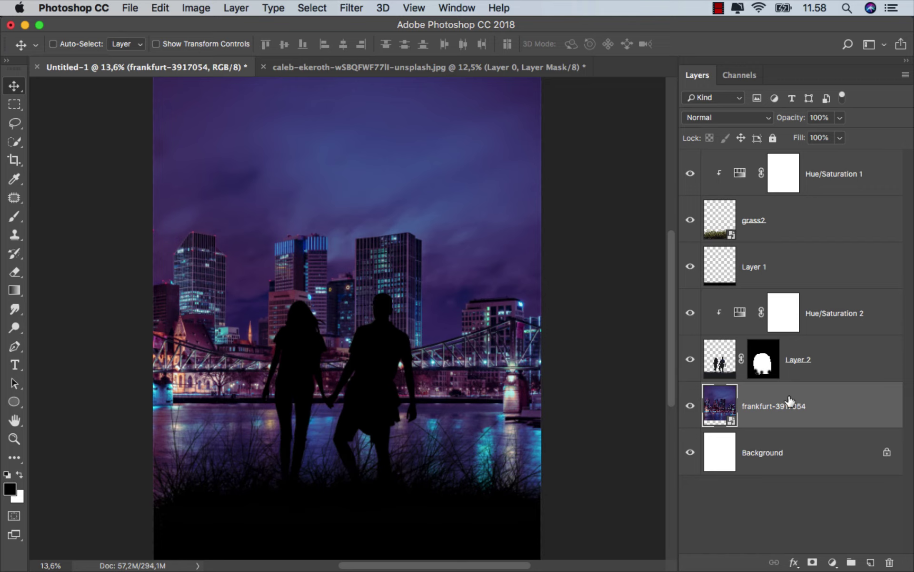
left_click(871, 562)
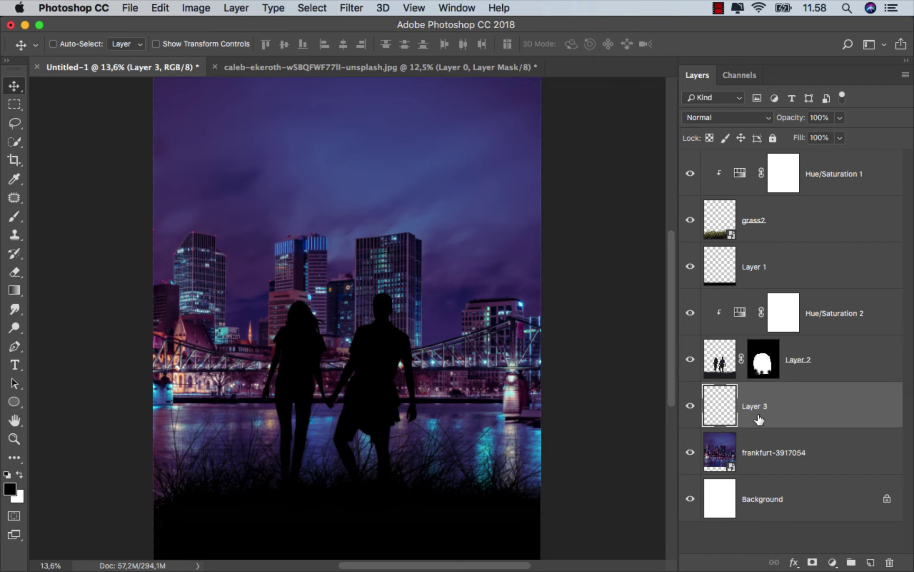
left_click_drag(19, 291, 54, 296)
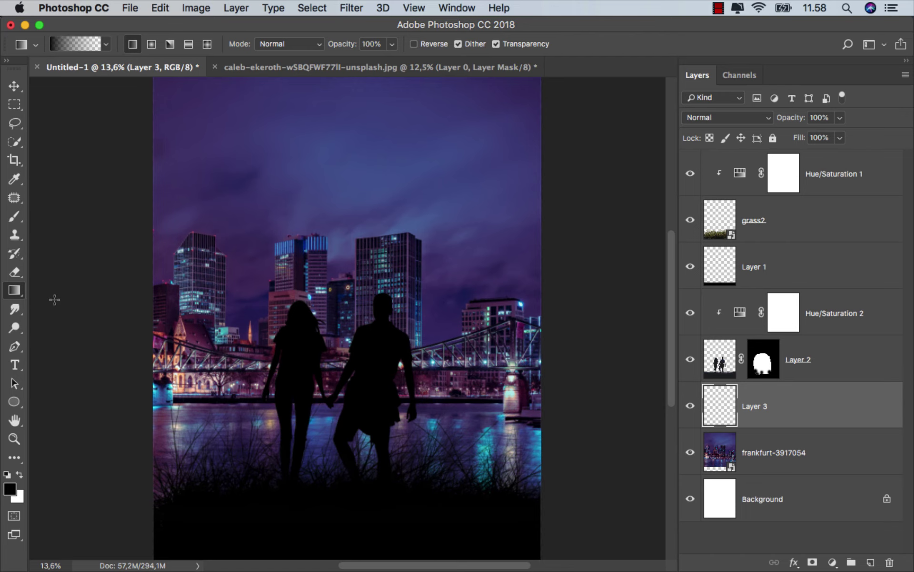
left_click(10, 489)
left_click_drag(533, 312, 601, 282)
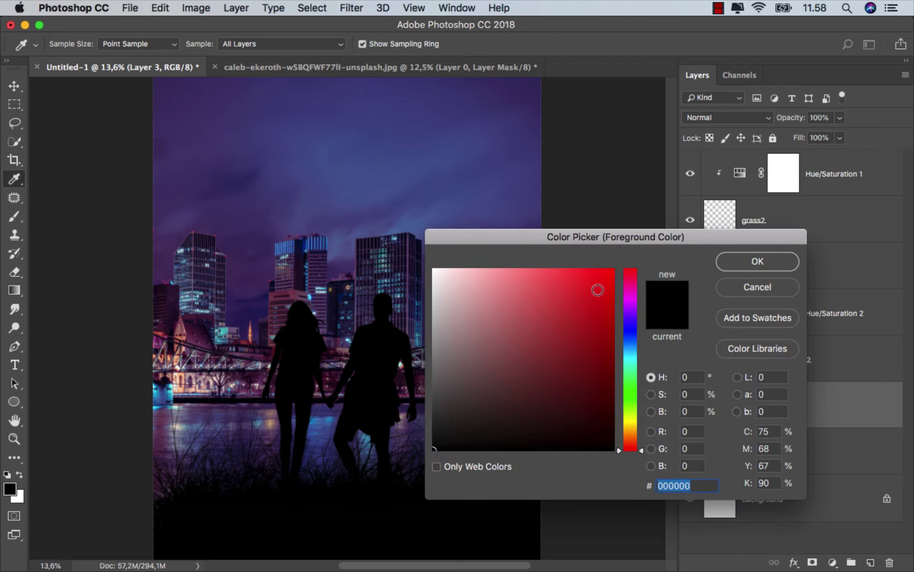
left_click_drag(630, 367, 640, 337)
left_click(735, 272)
Fill Layer 3 with a bottom-to-top blue gradient.
key("g")
scroll(366, 426, "down", 1)
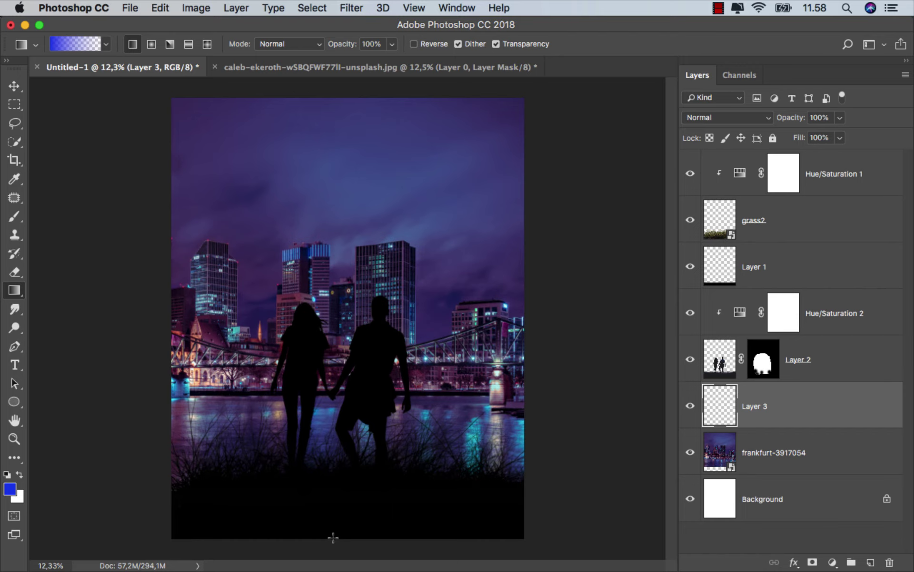
left_click_drag(332, 537, 331, 98)
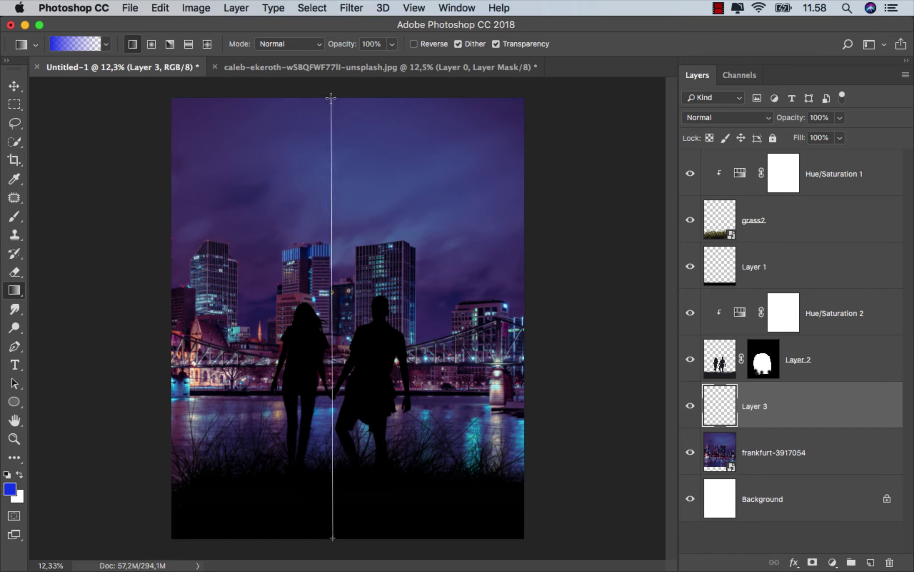
left_click_drag(331, 98, 335, 99)
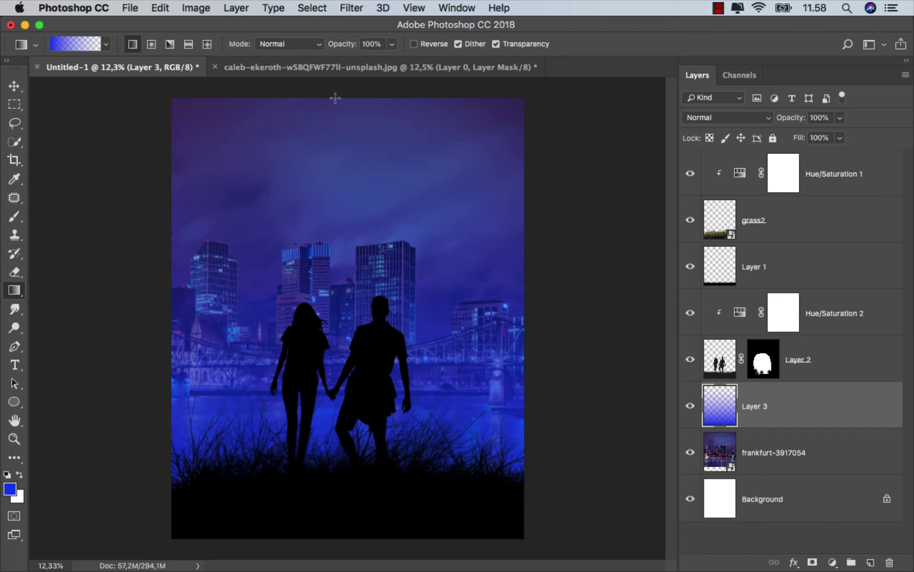
scroll(354, 293, "up", 1)
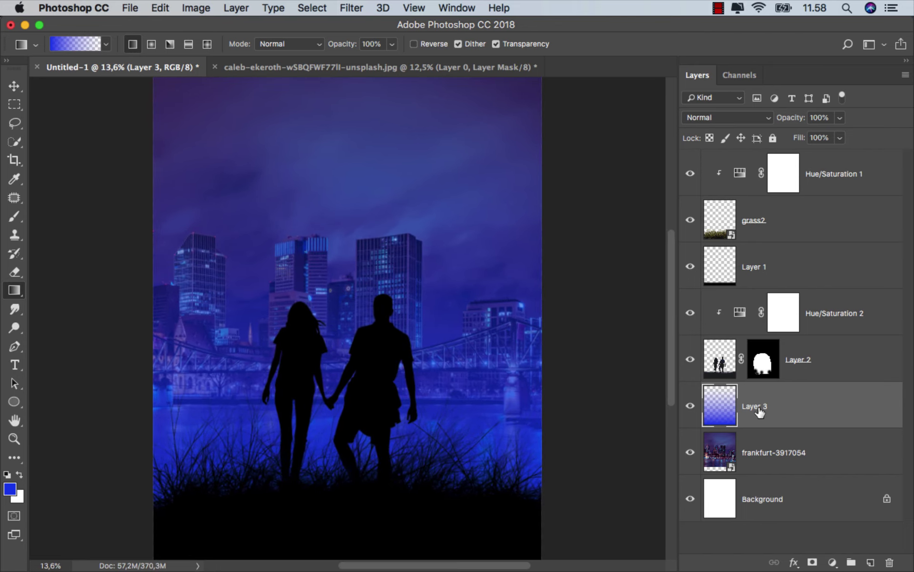
Set Layer 3's blend mode to Screen and toggle its visibility to compare.
key("v")
left_click(720, 119)
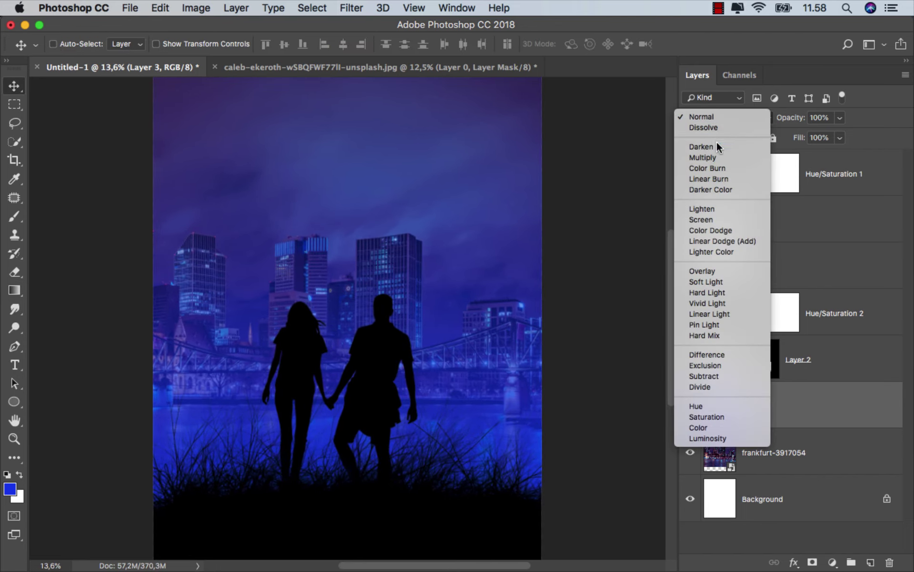
left_click(721, 219)
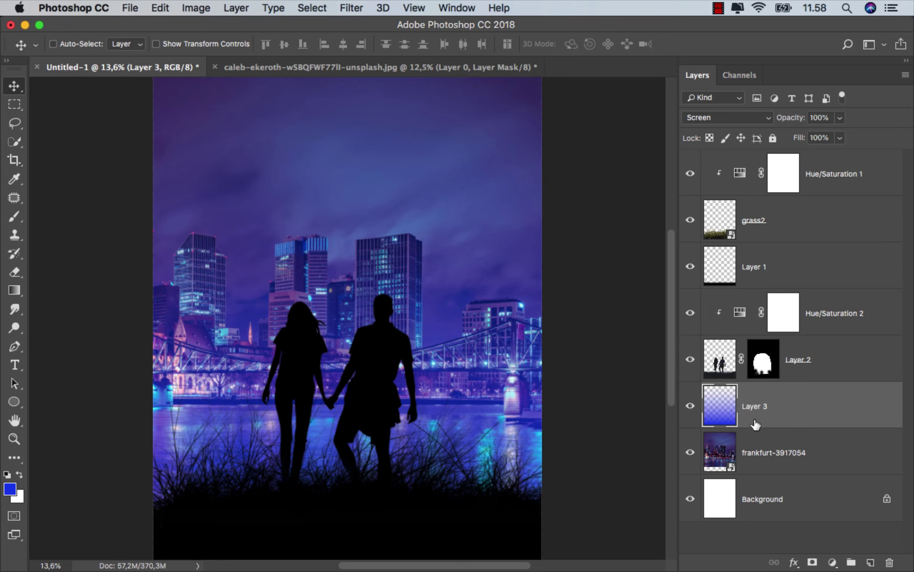
left_click(689, 406)
left_click(689, 406)
scroll(509, 410, "up", 1)
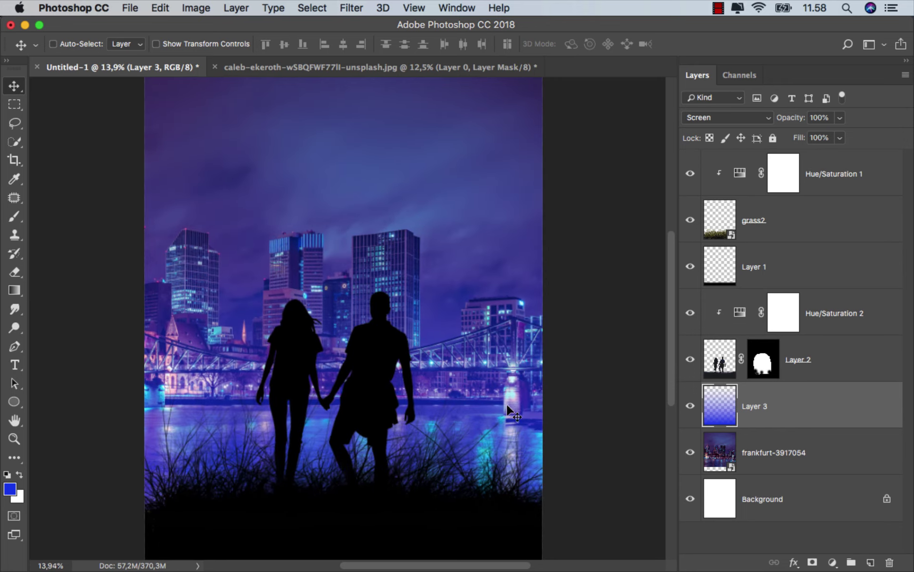
left_click(828, 174)
Place fireworks-1880045 enlarged to about 108%, mirror it horizontally, and move it to the top.
mouse_move(316, 568)
left_click(316, 535)
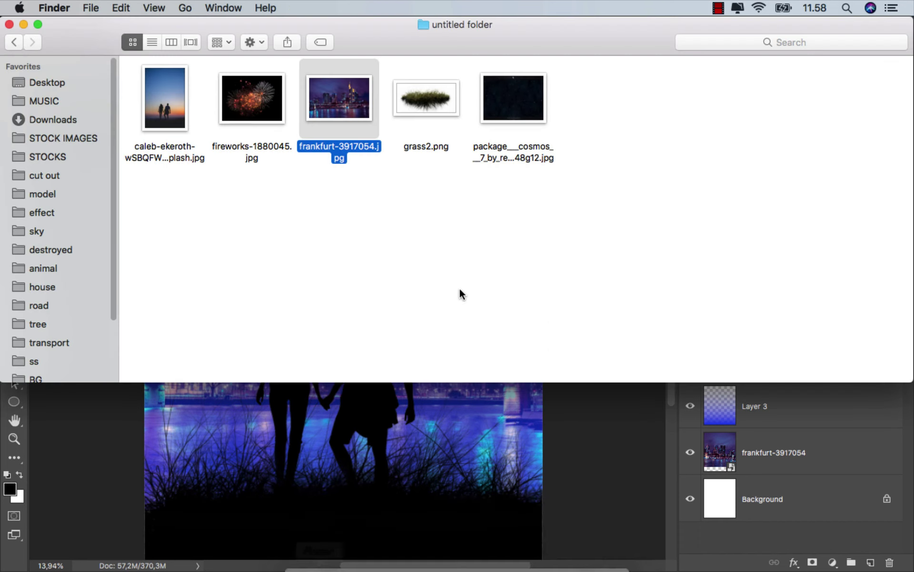
left_click_drag(255, 151, 304, 204)
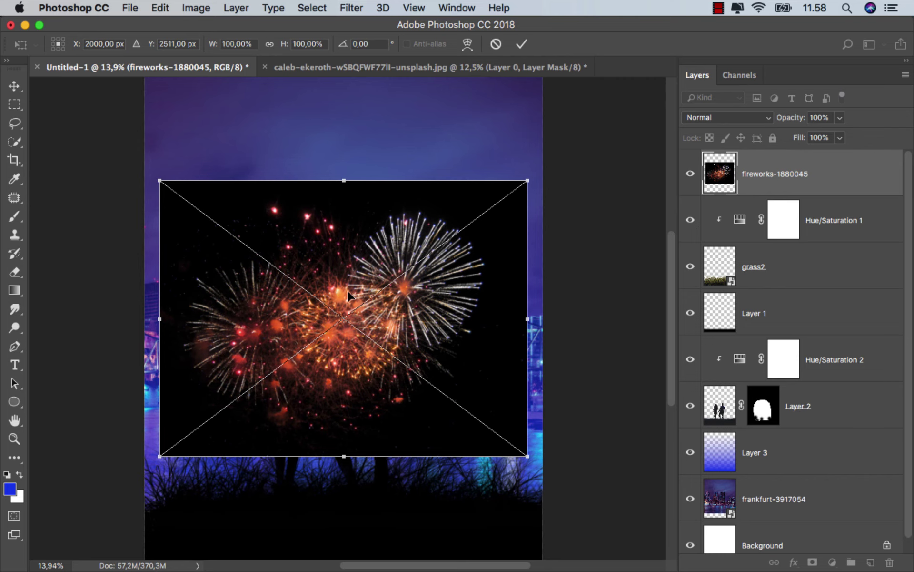
scroll(347, 296, "down", 2)
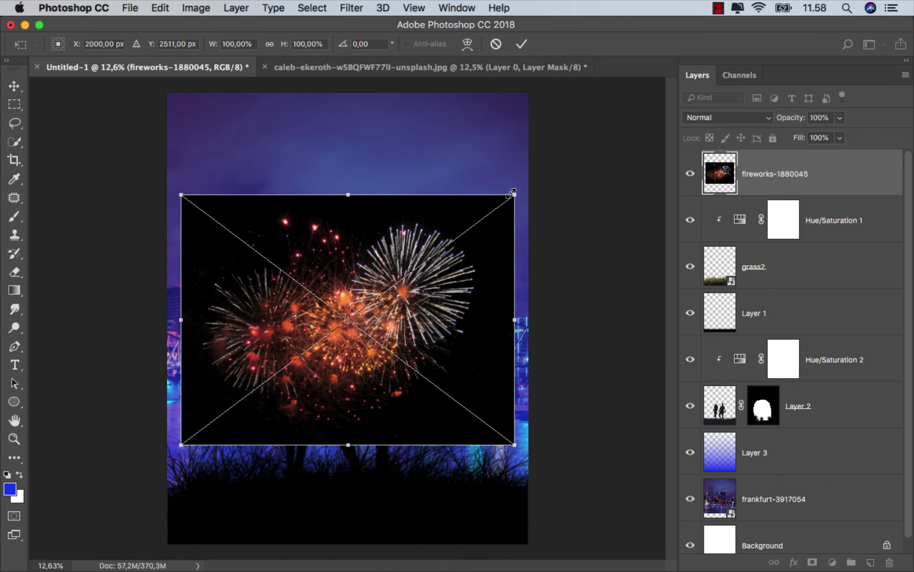
left_click_drag(516, 194, 523, 180)
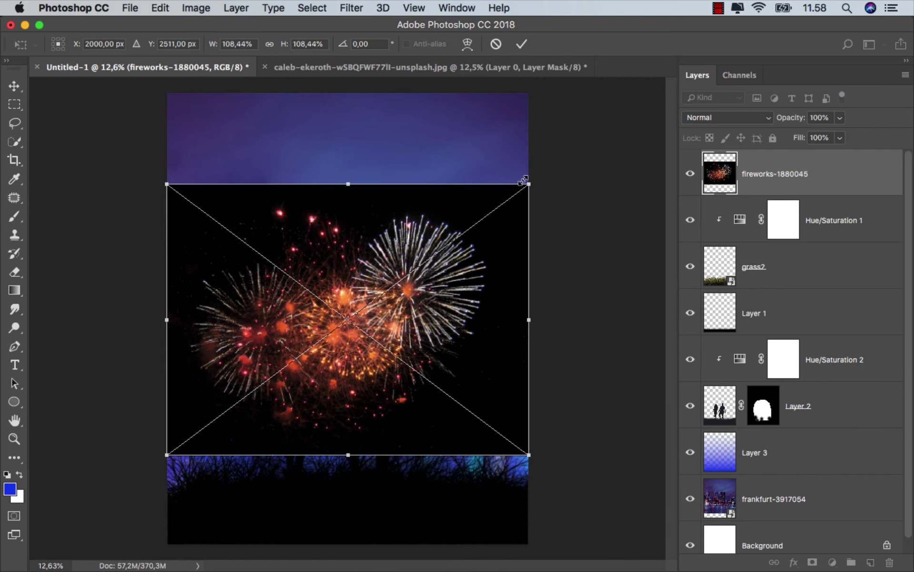
right_click(414, 234)
left_click(445, 398)
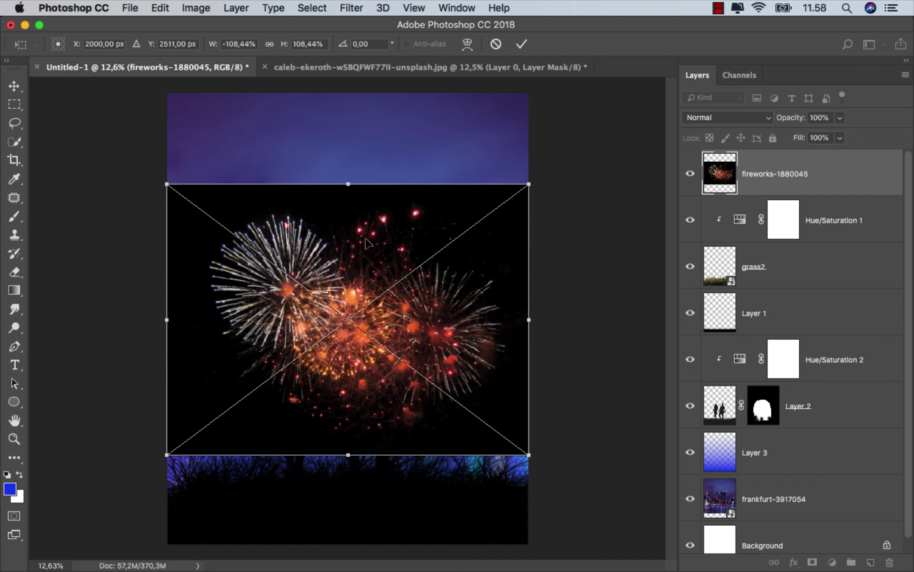
left_click_drag(368, 242, 360, 133)
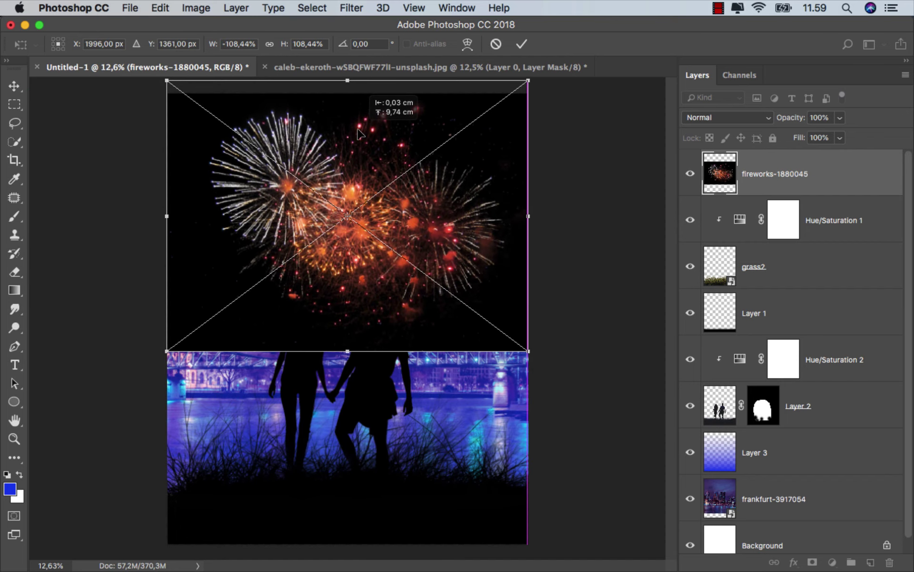
scroll(360, 133, "down", 1)
Set the fireworks layer to Color Dodge and commit the transform.
left_click(714, 121)
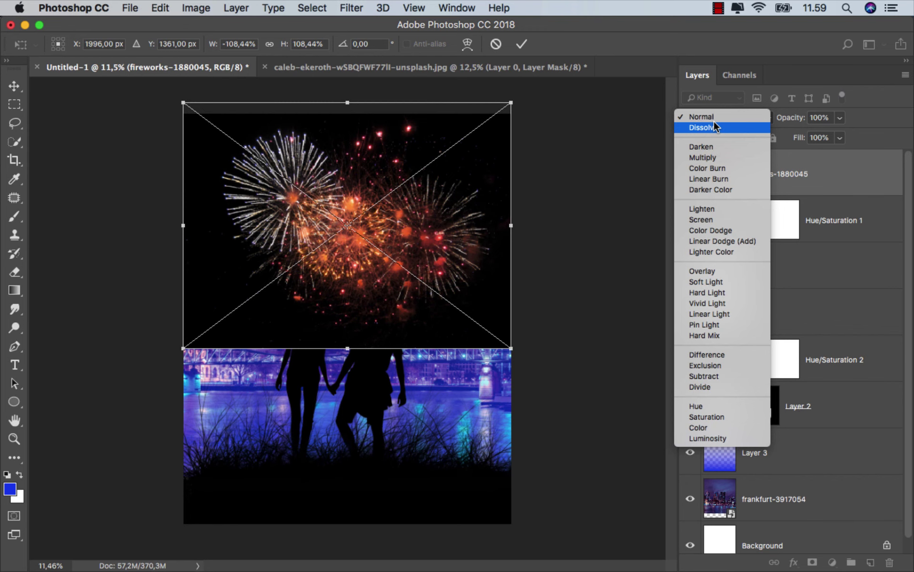
left_click(715, 230)
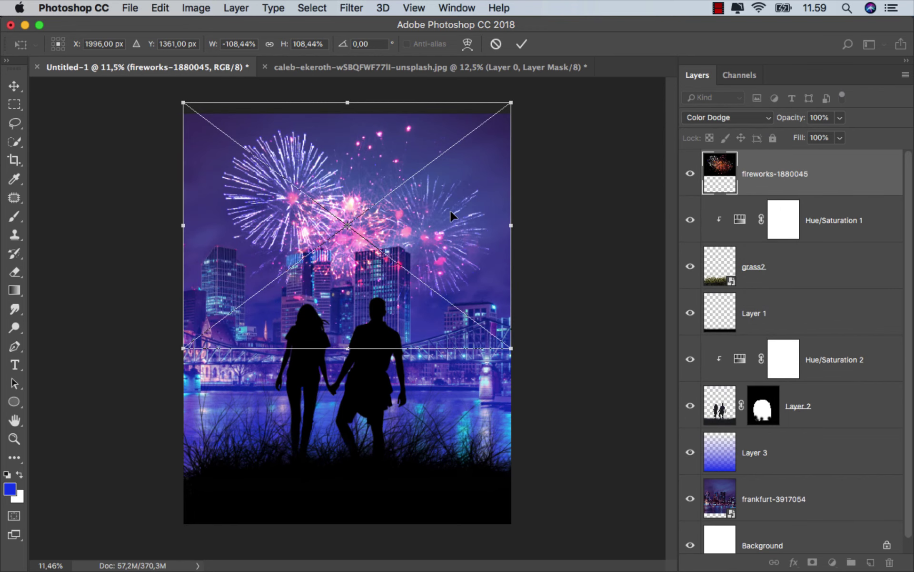
left_click(522, 44)
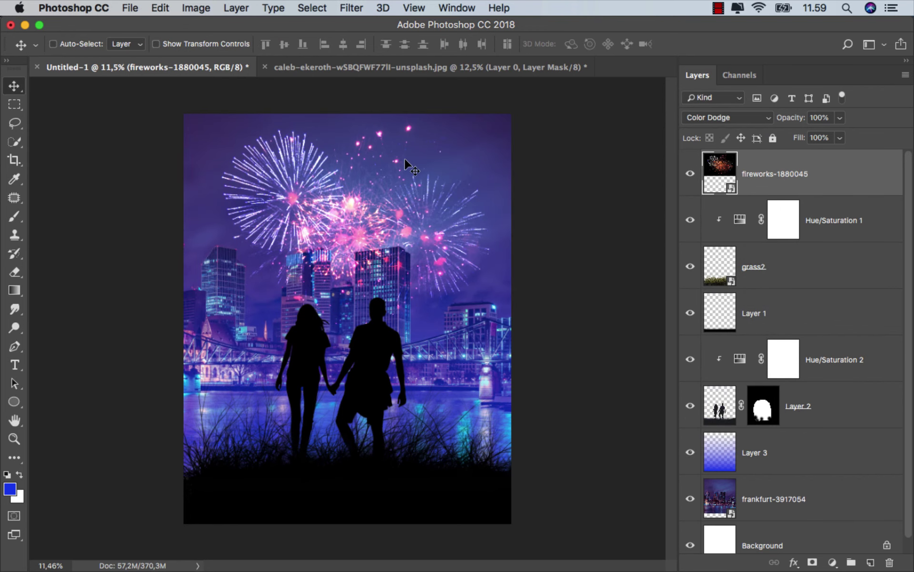
scroll(337, 176, "up", 1)
scroll(333, 171, "up", 1)
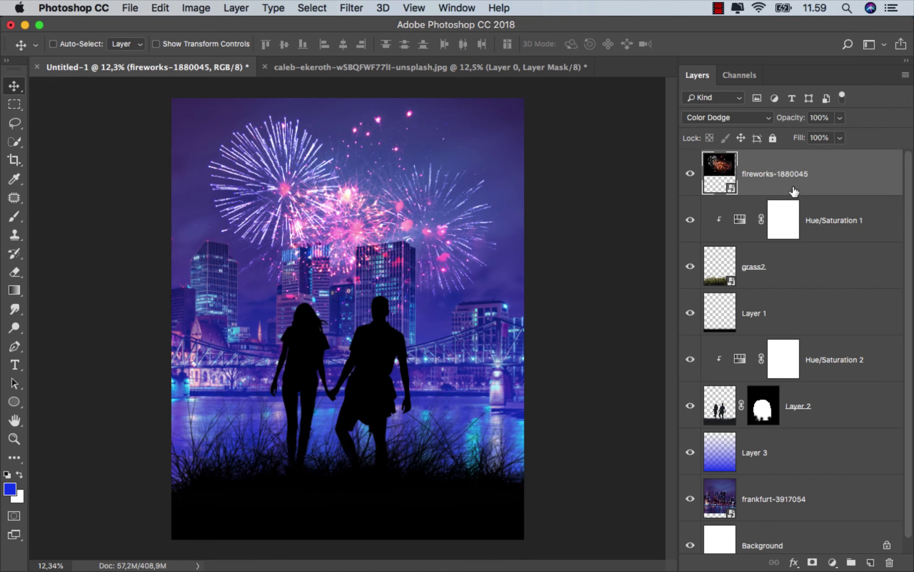
Duplicate the fireworks layer in Screen mode and clip a Levels adjustment with black input 15.
key("cmd+j")
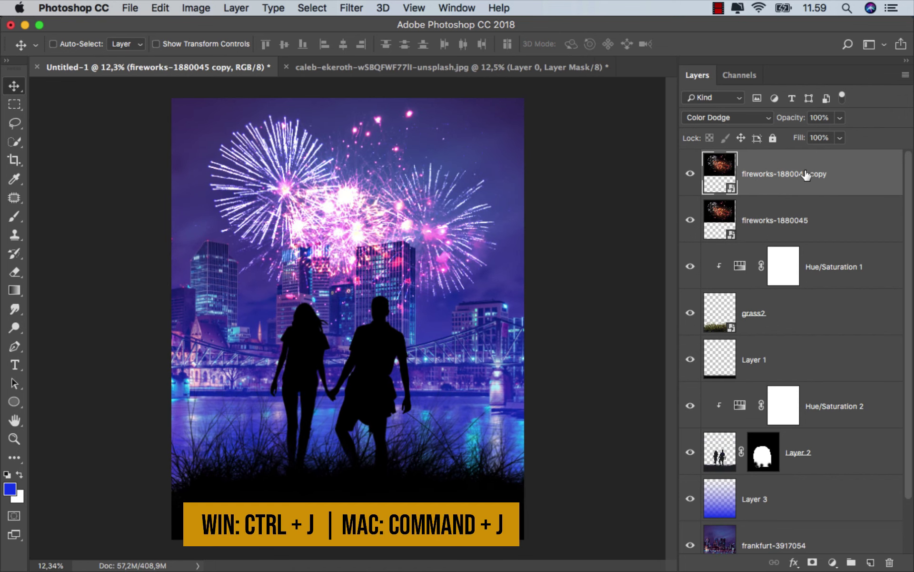
left_click(724, 119)
left_click(723, 113)
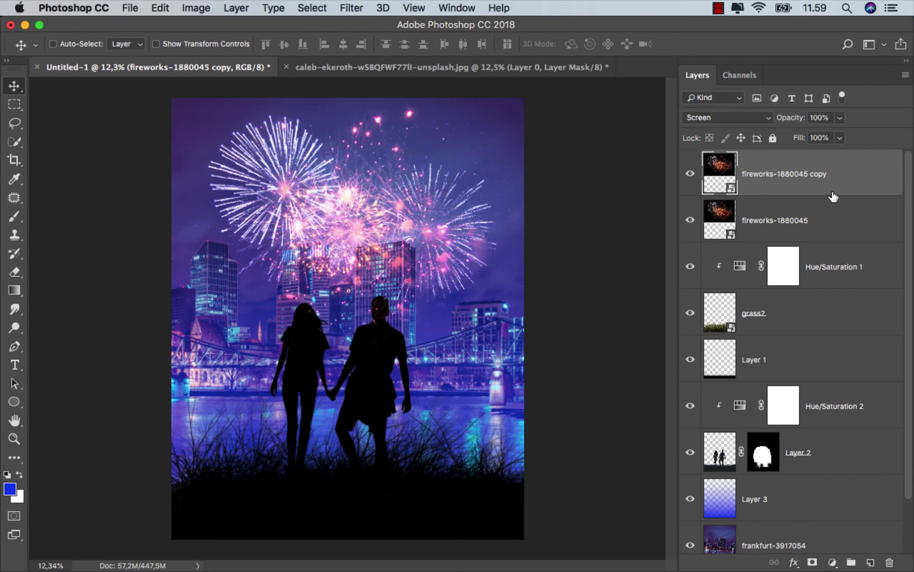
left_click(832, 562)
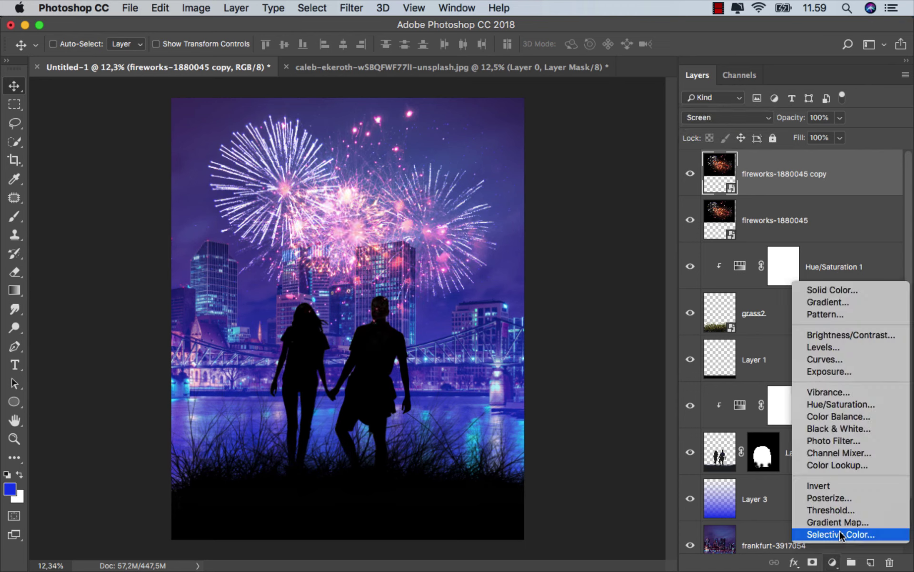
left_click(856, 350)
left_click(587, 443)
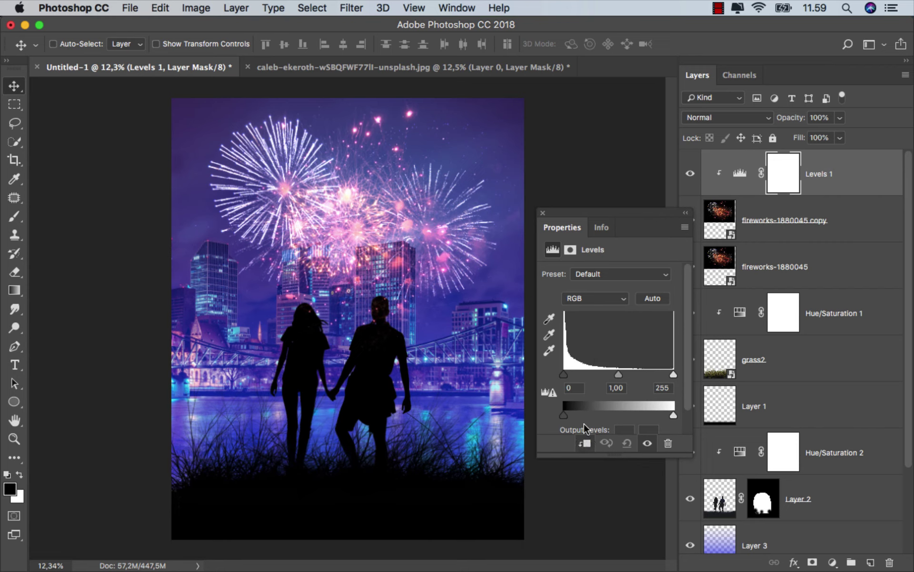
left_click_drag(565, 377, 571, 377)
left_click(542, 213)
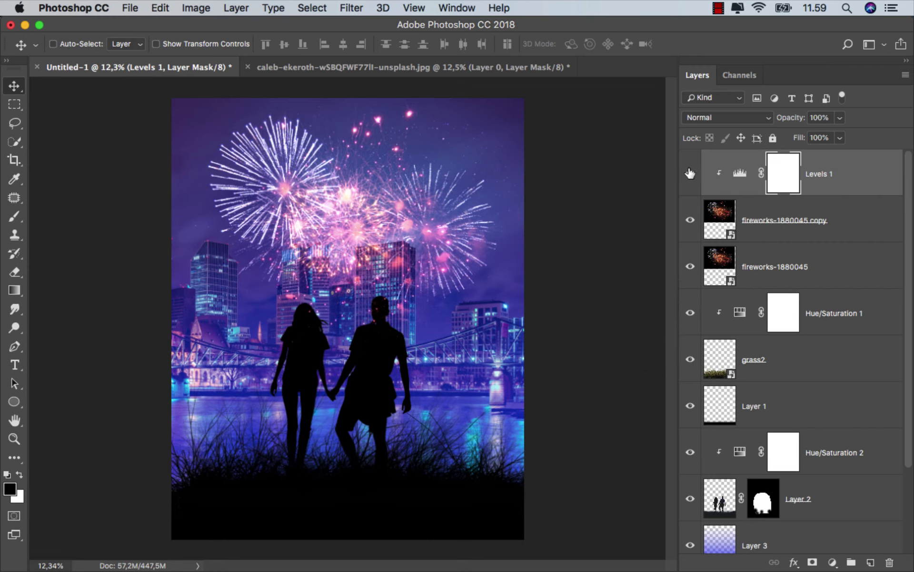
Move both fireworks layers and Levels 1 together below Layer 2.
scroll(412, 269, "up", 1)
scroll(410, 269, "up", 1)
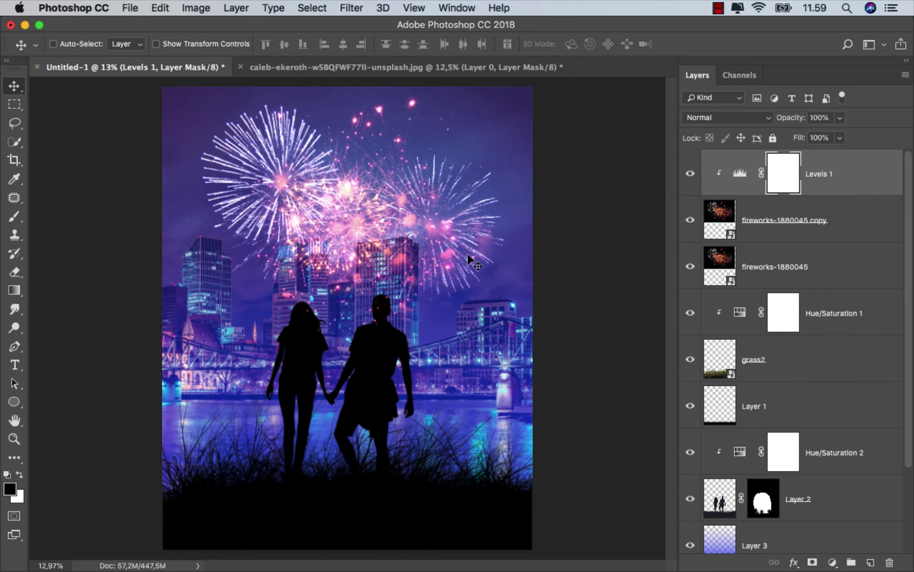
key("super+2")
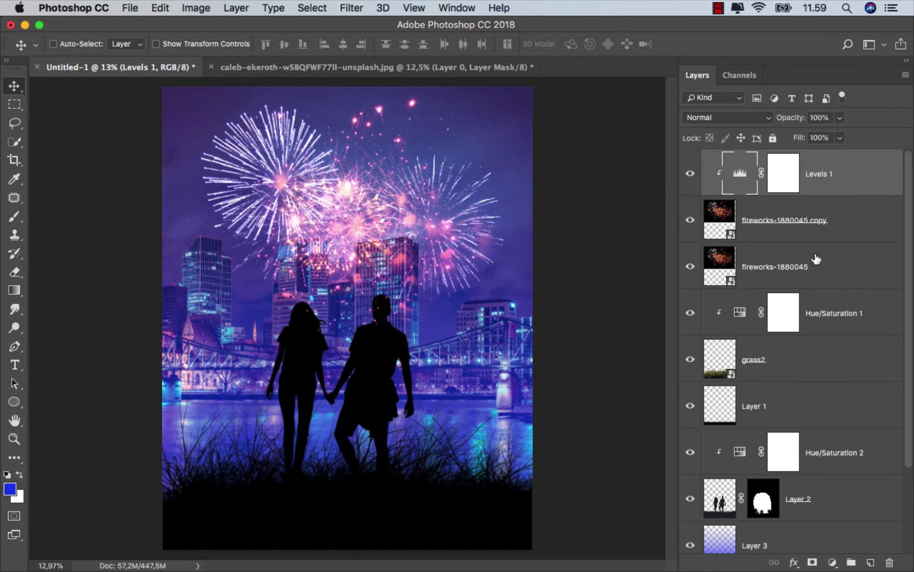
left_click(814, 263, "shift")
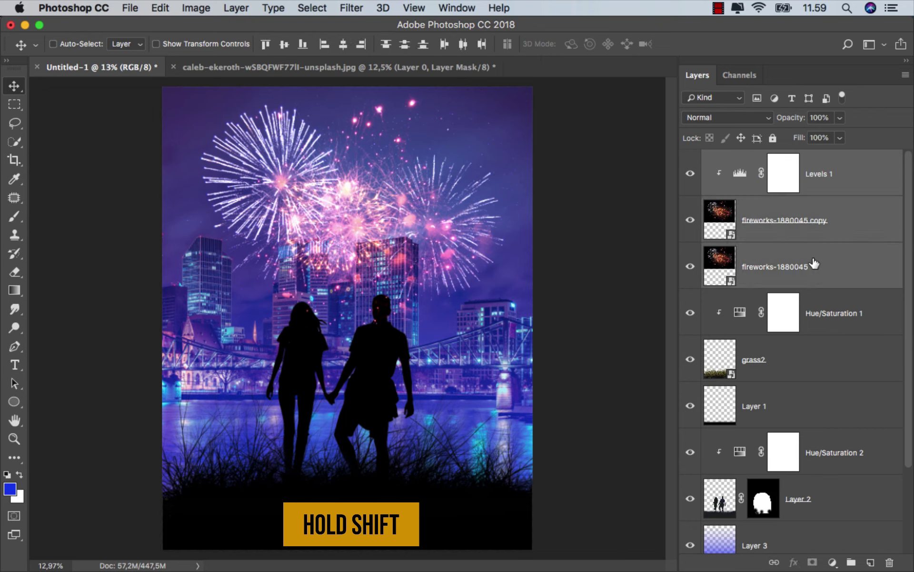
left_click_drag(808, 274, 798, 518)
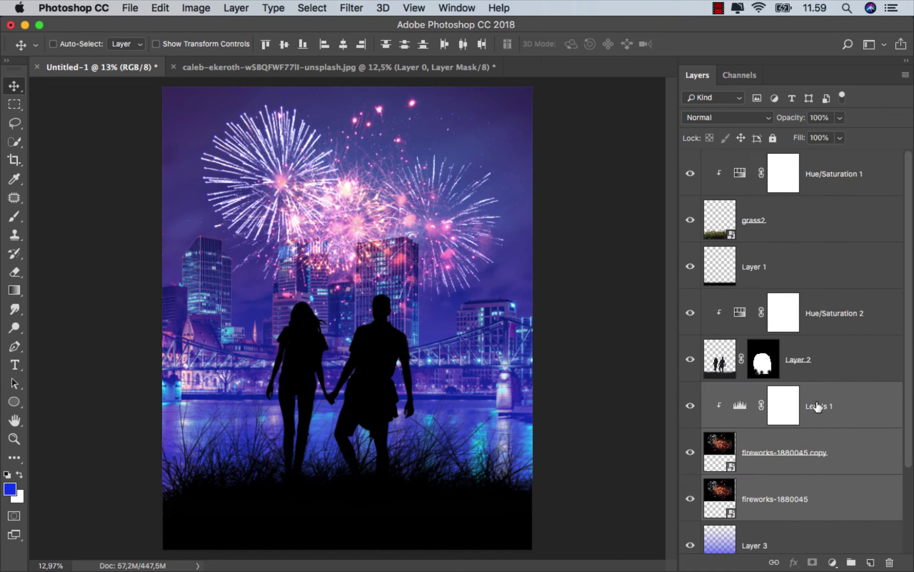
left_click(825, 410)
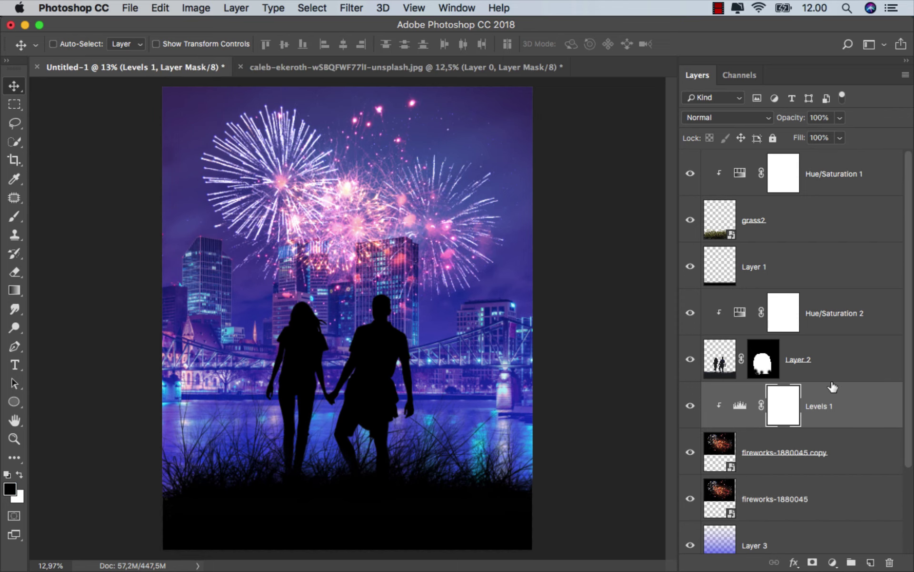
Place package_cosmos enlarged and shifted up to cover the poster.
left_click(843, 175)
left_click(317, 535)
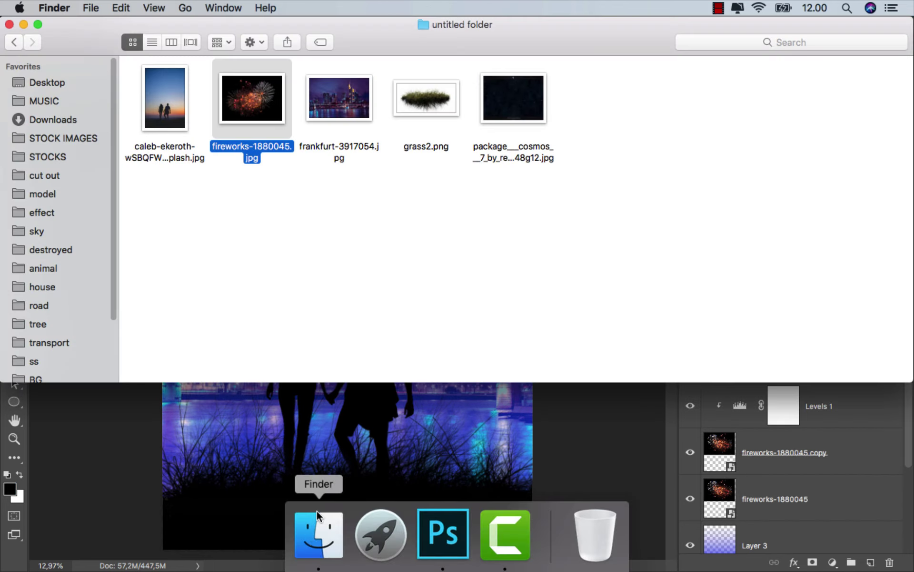
mouse_move(514, 95)
left_mouse_down()
mouse_move(473, 246)
mouse_move(384, 470)
left_mouse_up()
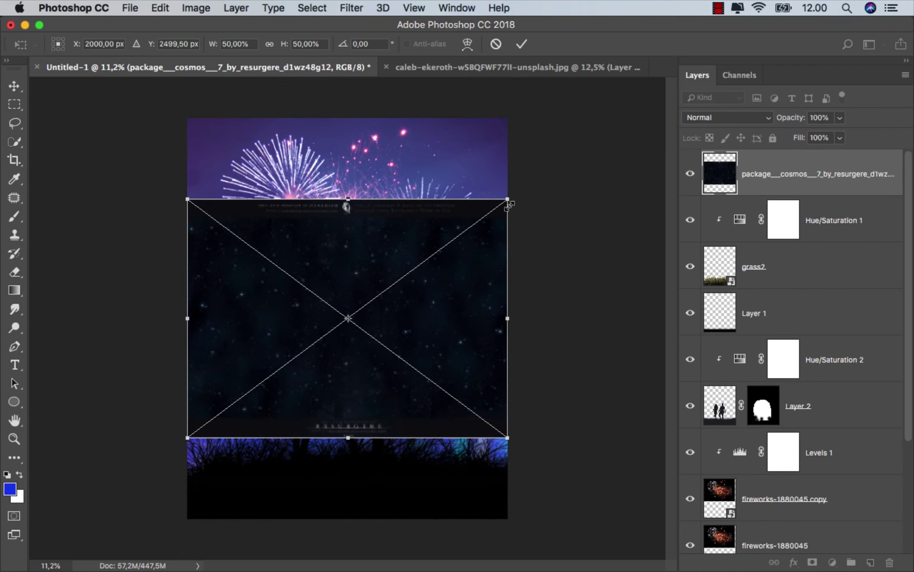
left_click_drag(508, 200, 580, 72)
left_click_drag(380, 179, 400, 141)
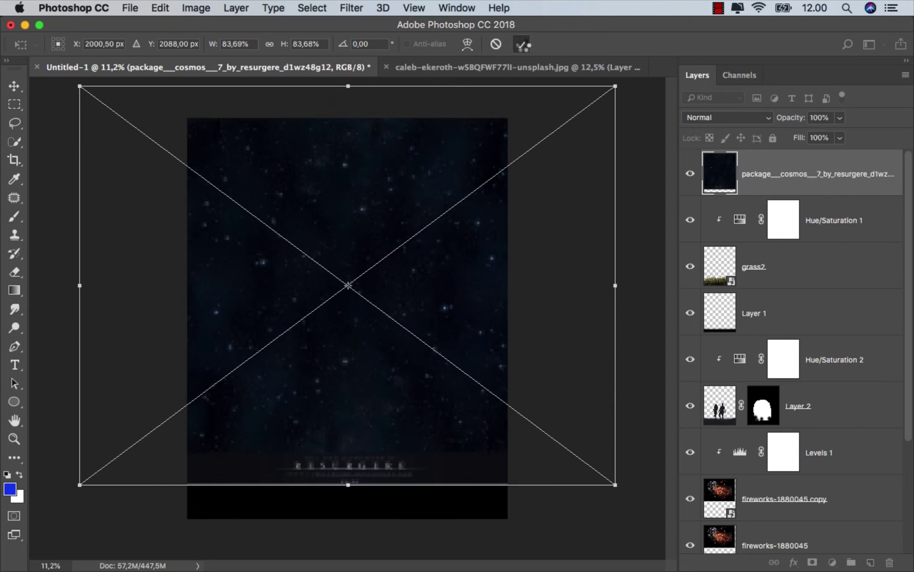
left_click(522, 44)
Move the cosmos layer below Layer 2 and set it to Color Dodge.
left_click_drag(809, 182, 782, 426)
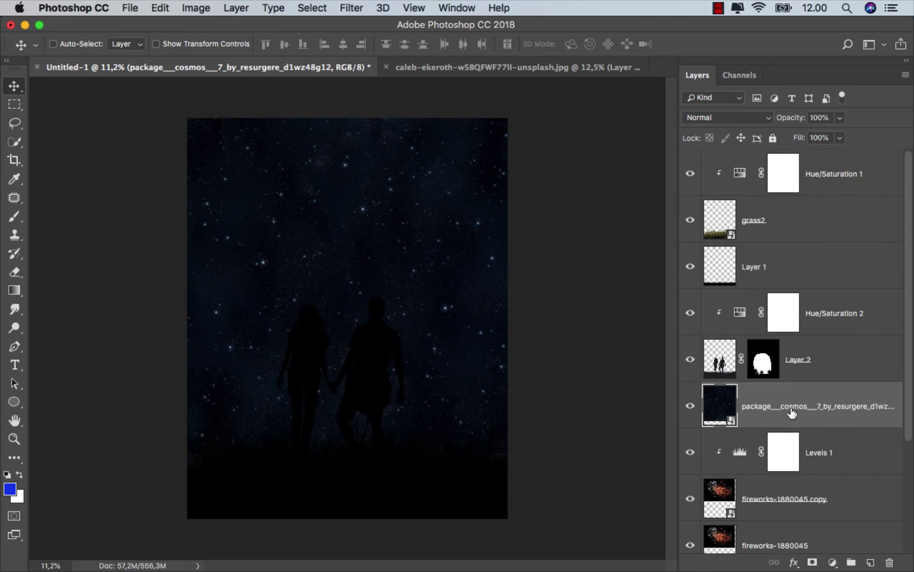
left_click(723, 118)
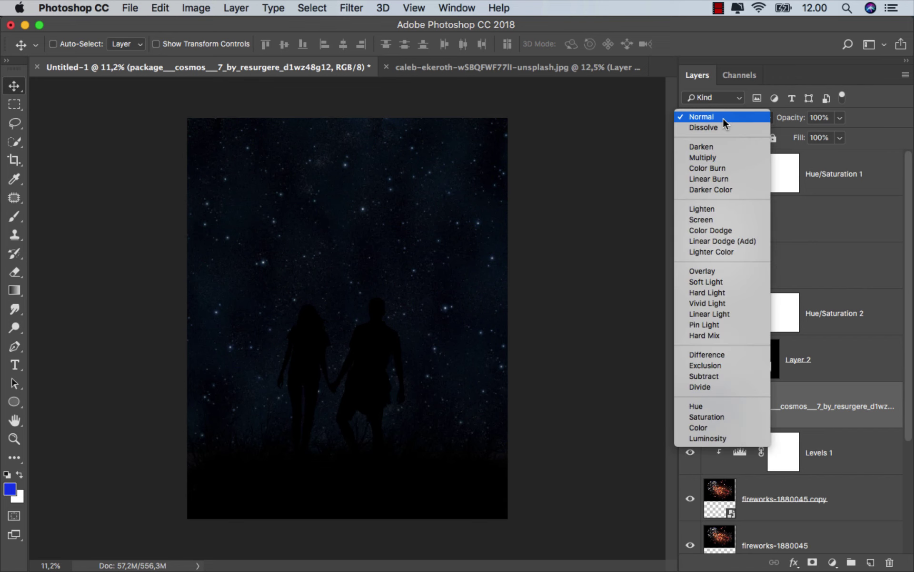
left_click(717, 231)
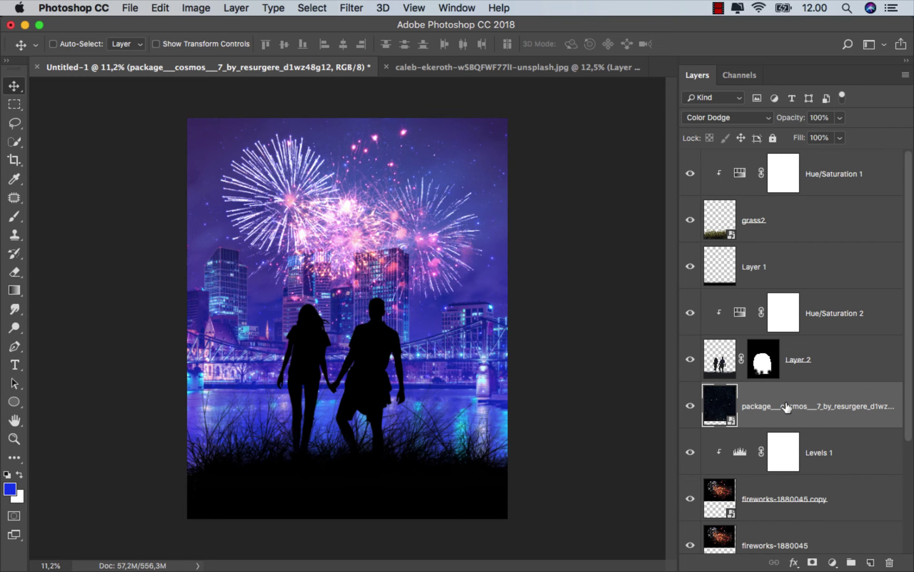
left_click(838, 358)
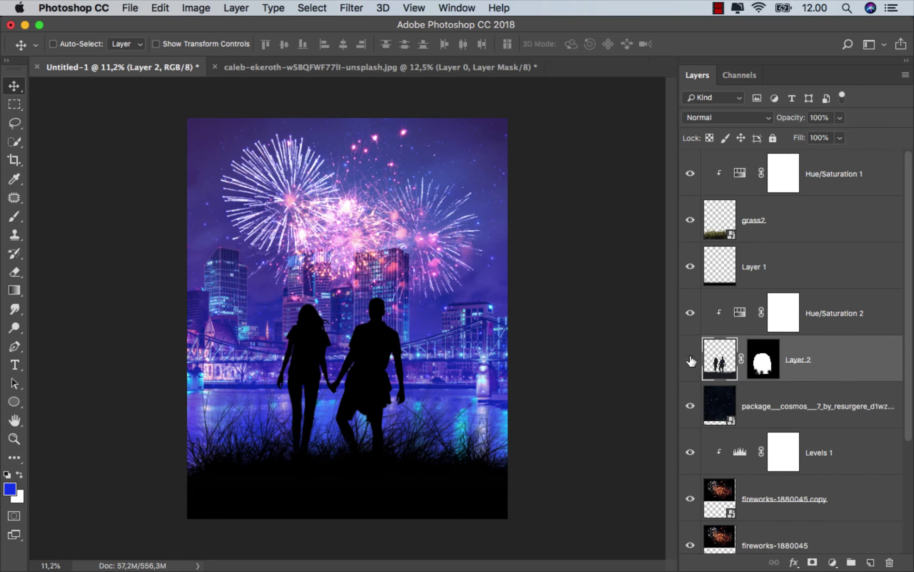
Add a fireworks-pink Inner Shadow to Layer 2 with 5 px distance and 3 px size.
right_click(820, 354)
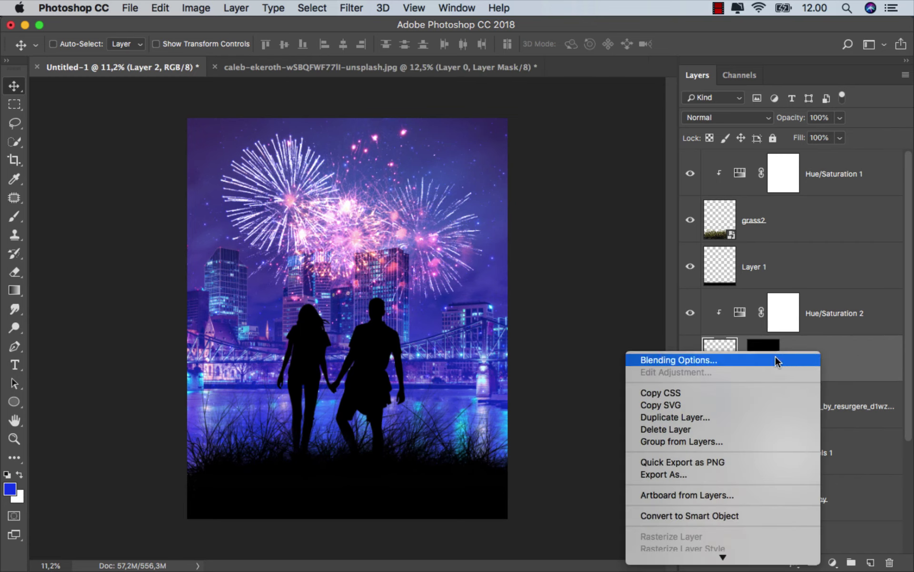
left_click(776, 356)
left_click_drag(334, 177, 621, 159)
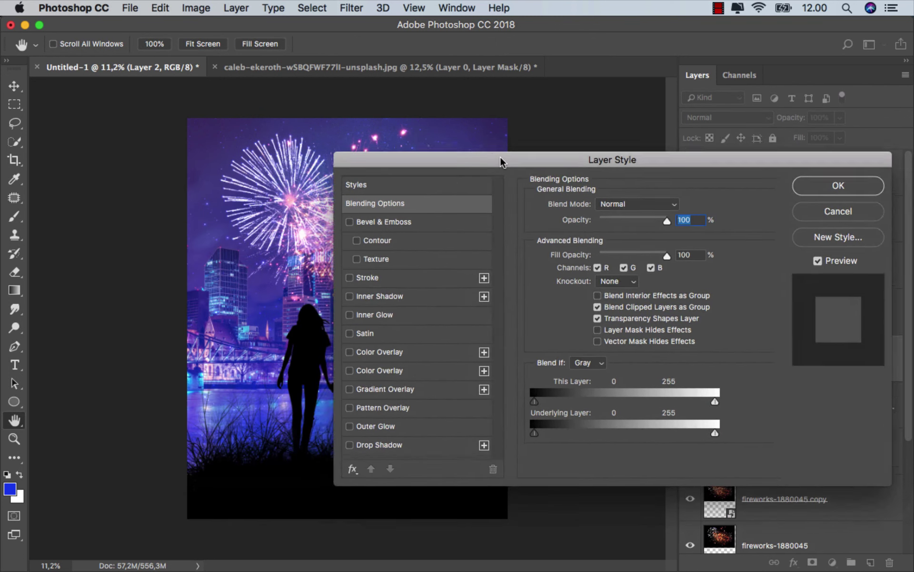
scroll(369, 310, "up", 3)
left_click_drag(363, 316, 327, 326)
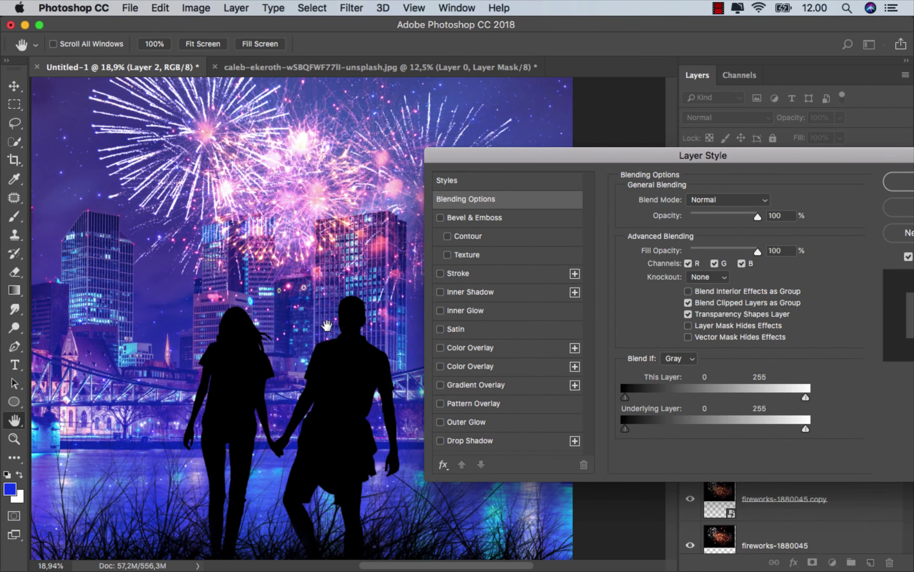
left_click(489, 293)
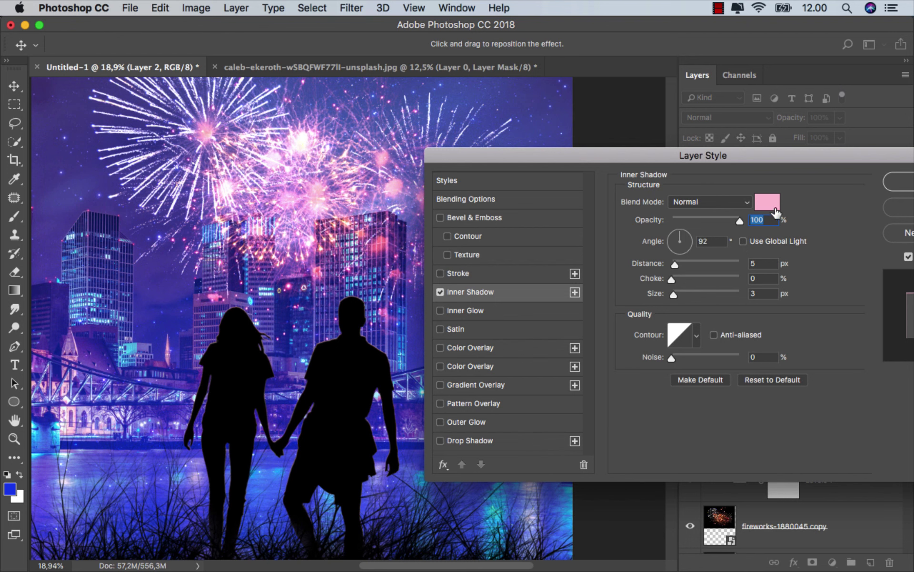
left_click(768, 202)
left_click_drag(397, 179, 392, 188)
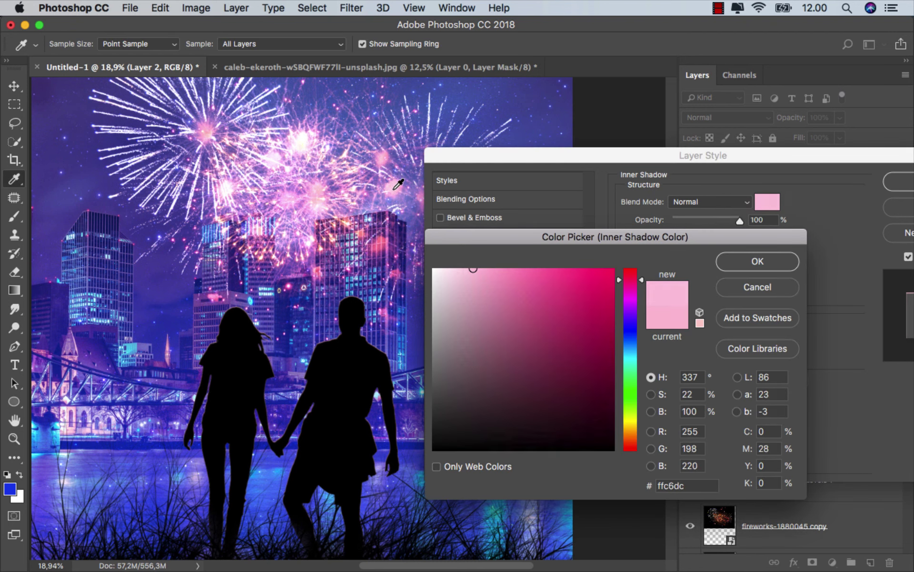
left_click(770, 260)
left_click(764, 294)
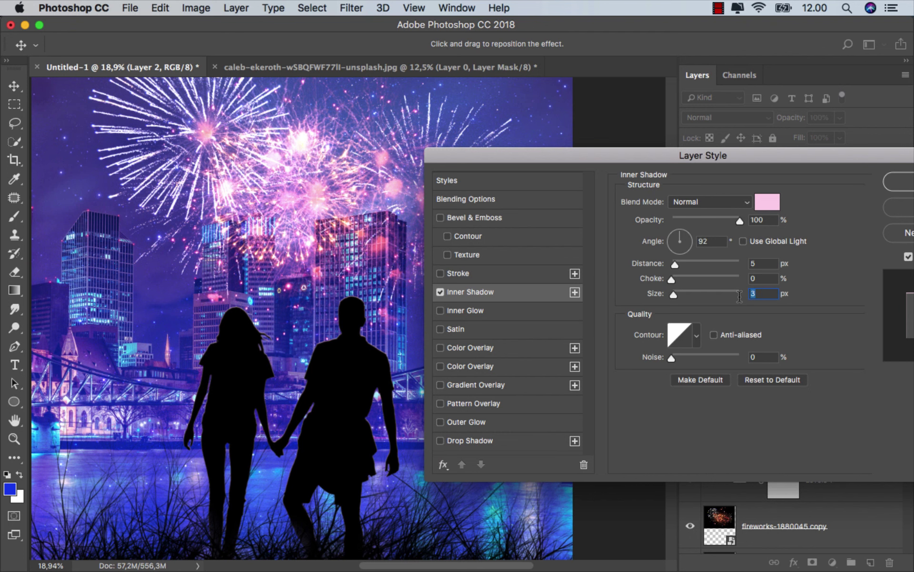
left_click_drag(816, 156, 652, 170)
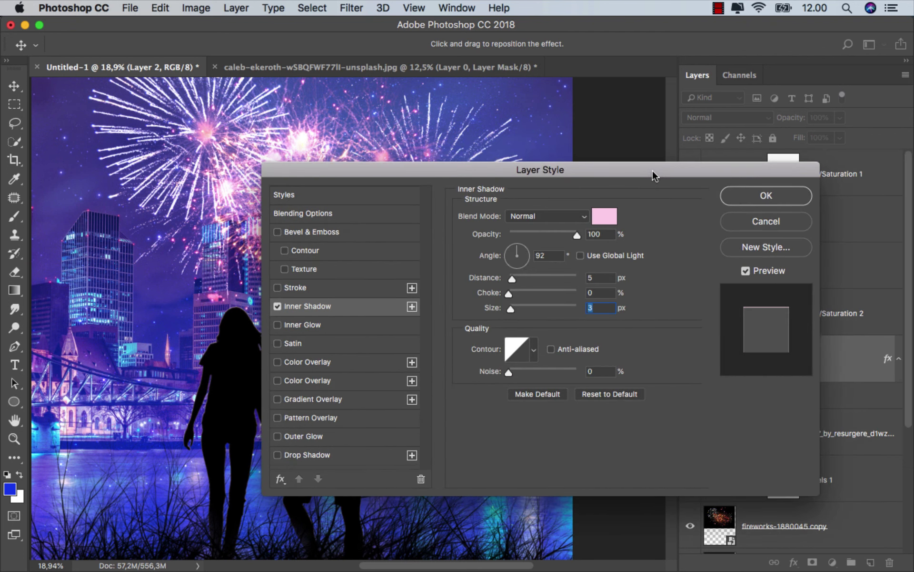
left_click(772, 201)
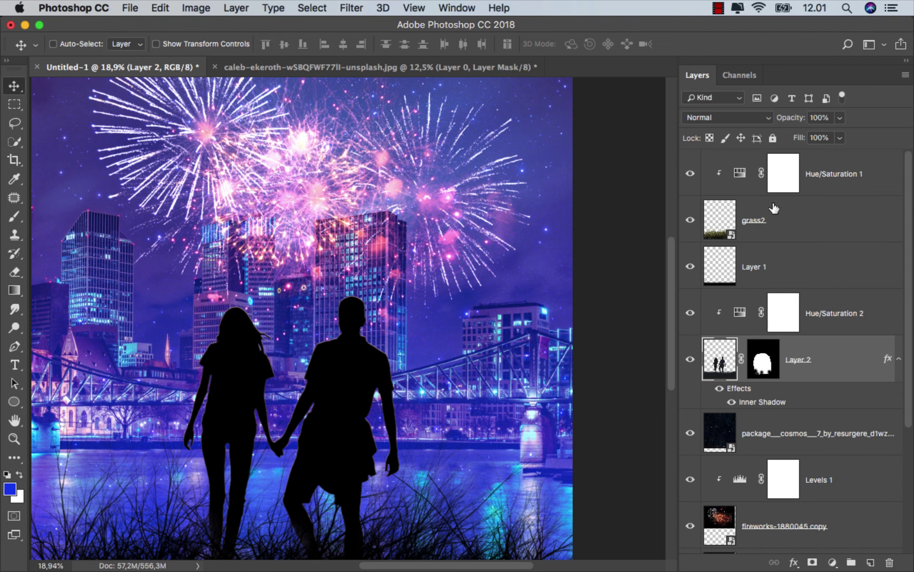
Split the Inner Shadow into its own layer above Hue/Saturation 2, hidden by an inverted black mask.
right_click(765, 401)
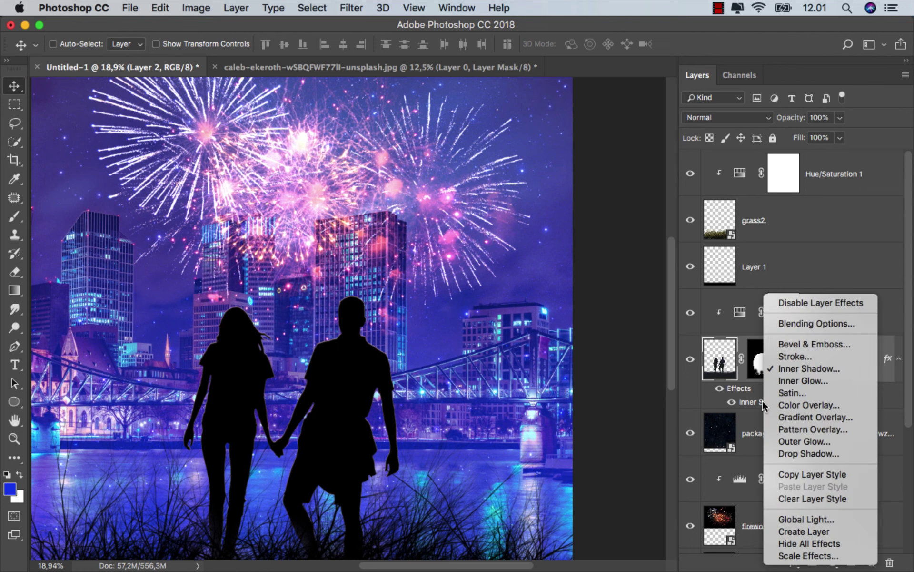
left_click(796, 531)
left_click(800, 360)
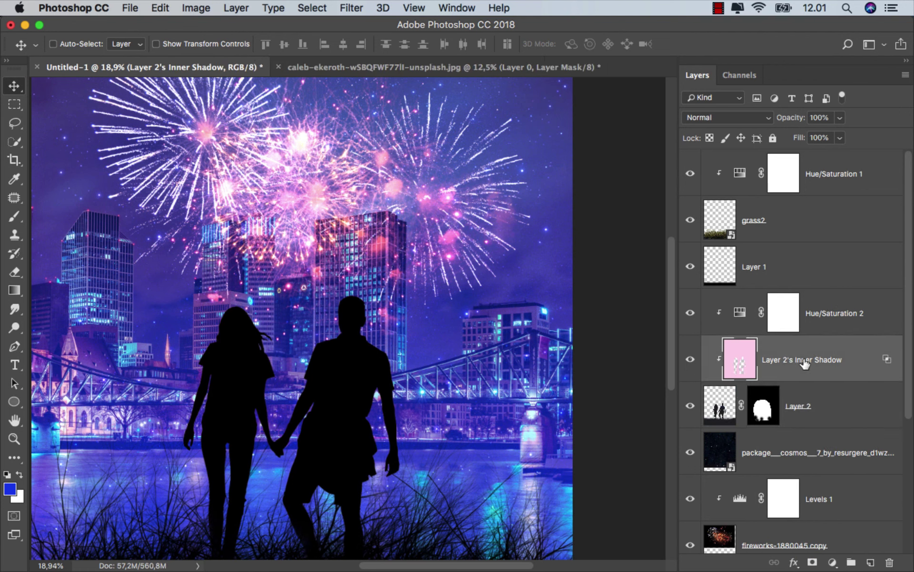
left_click_drag(821, 359, 811, 306)
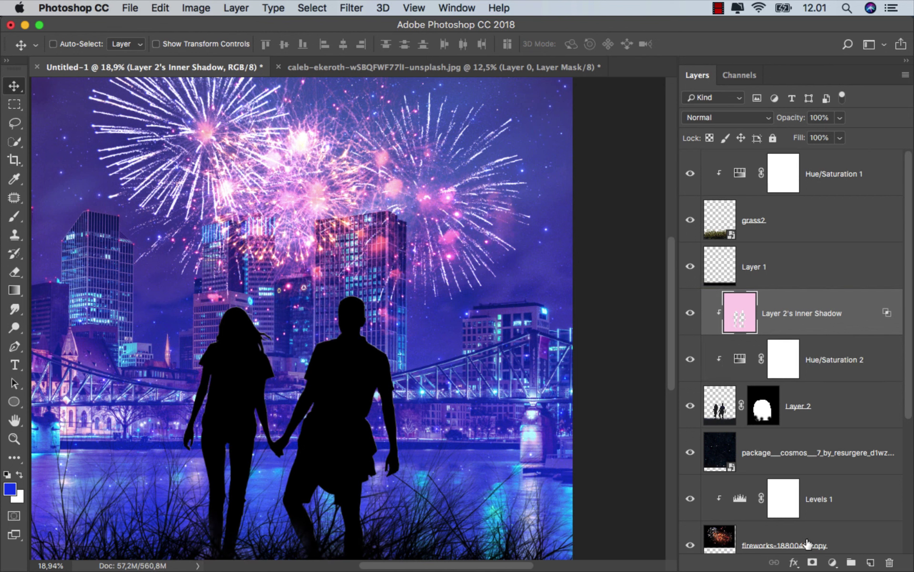
left_click(813, 562)
key("super+i")
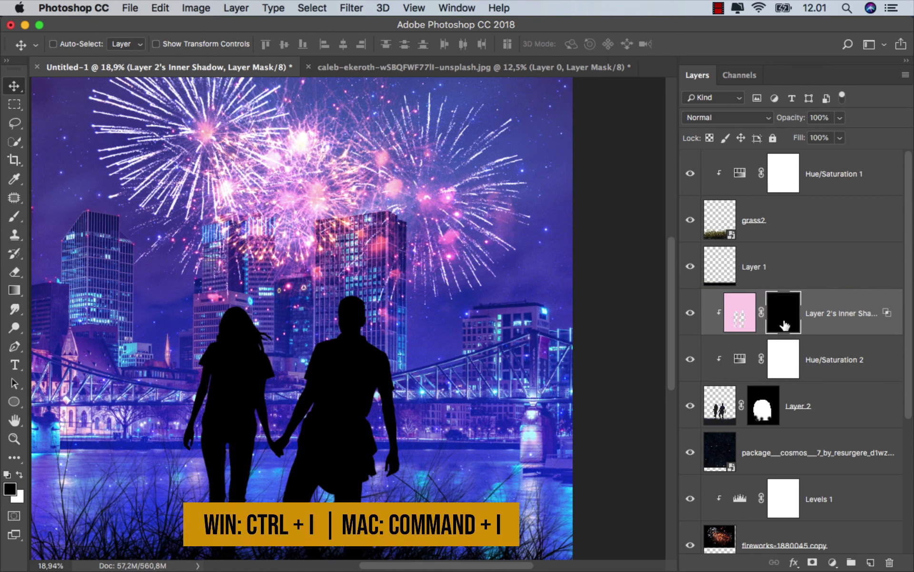
right_click(15, 290)
Paint a top-to-bottom white-to-black gradient on the Inner Shadow mask, fading it toward the grass.
left_click(41, 288)
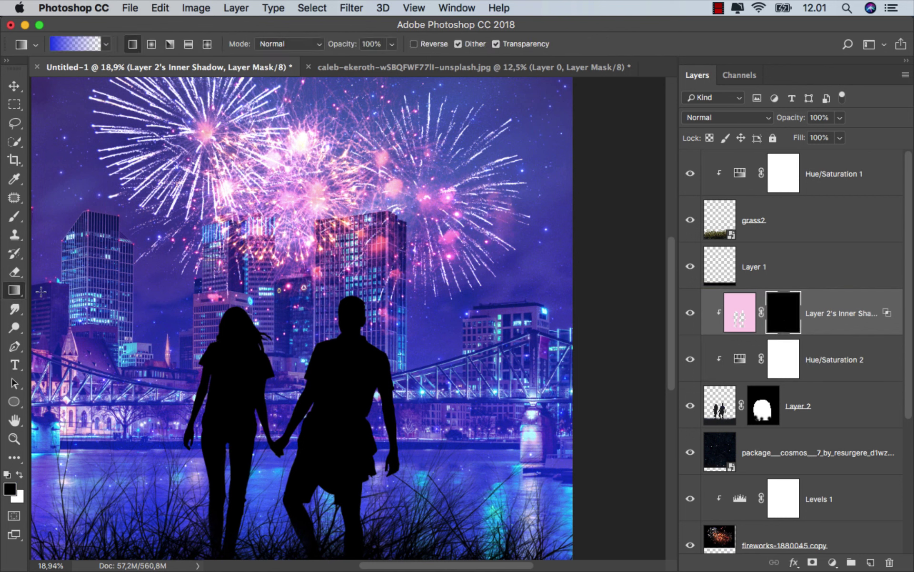
left_click(19, 475)
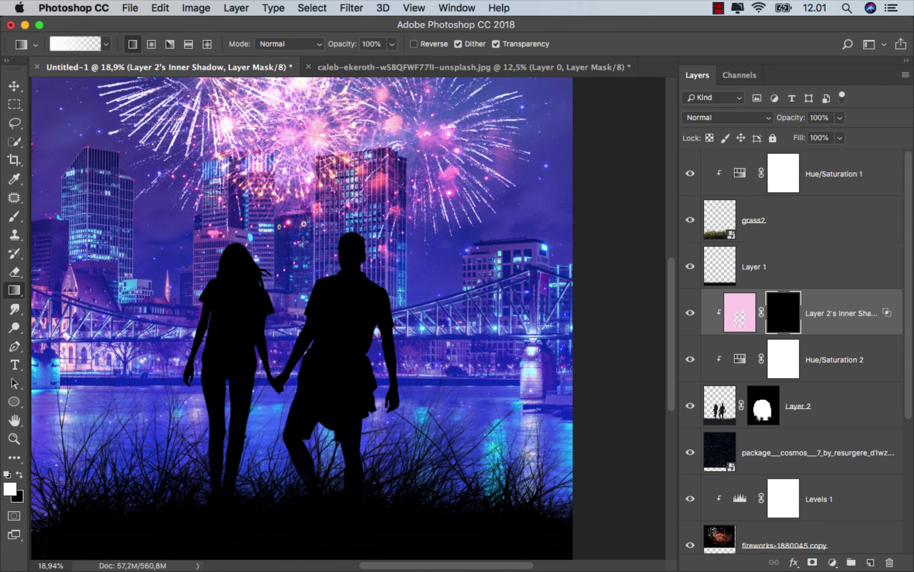
left_click_drag(296, 222, 288, 469)
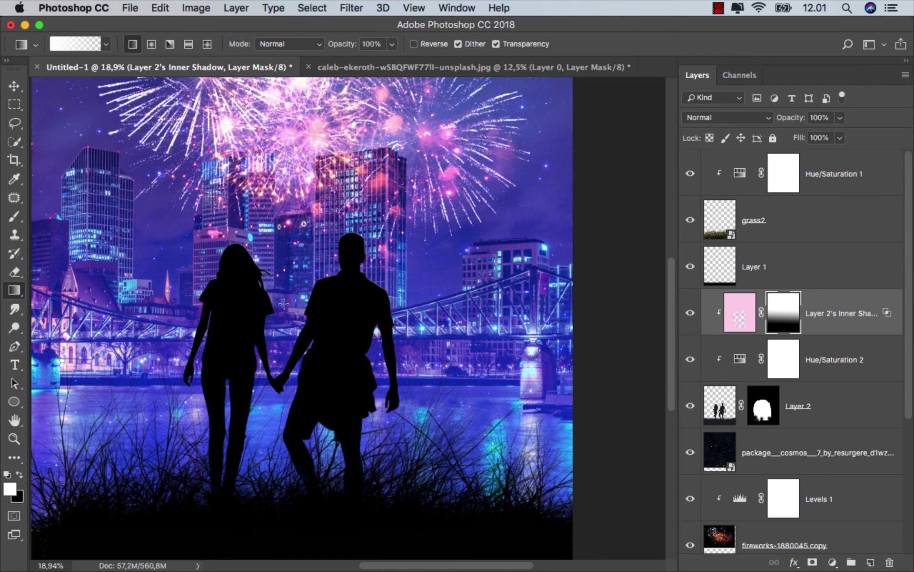
left_click_drag(279, 189, 278, 498)
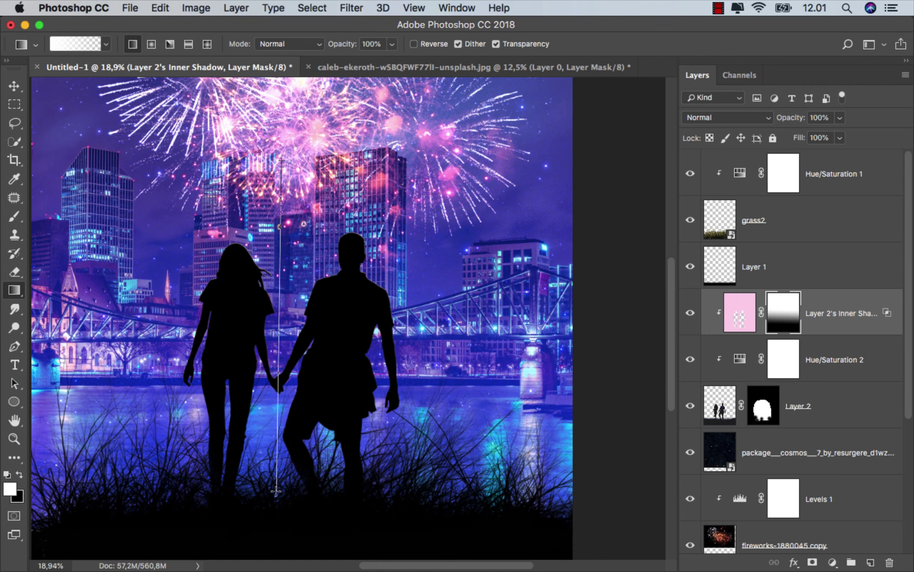
key("super+0")
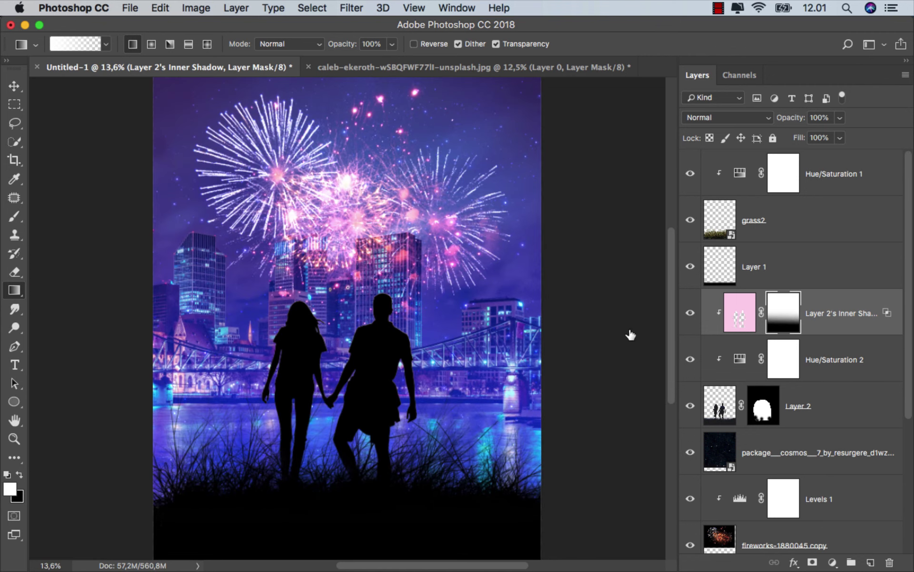
left_click(690, 312)
left_click(849, 188)
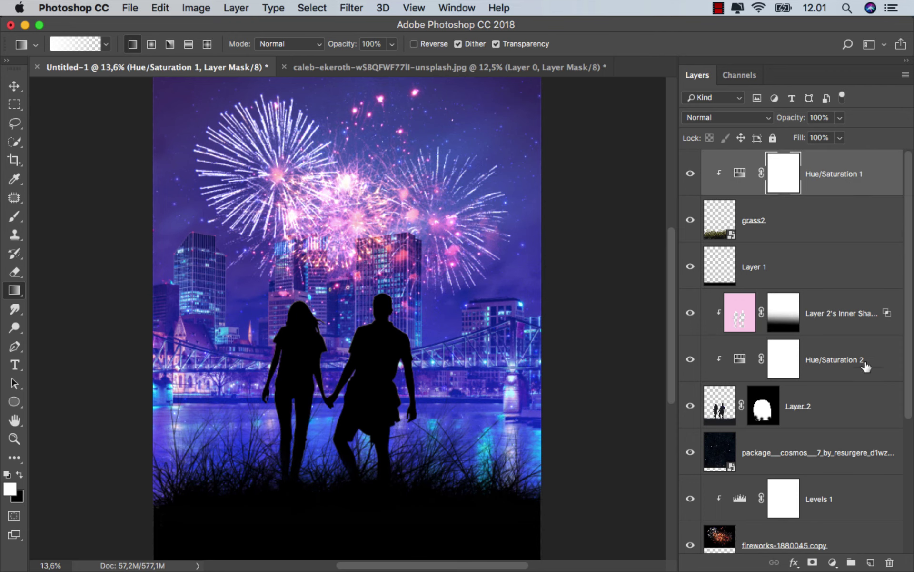
Stamp all visible layers onto a new top Layer 4 and convert it to a smart object.
left_click(870, 562)
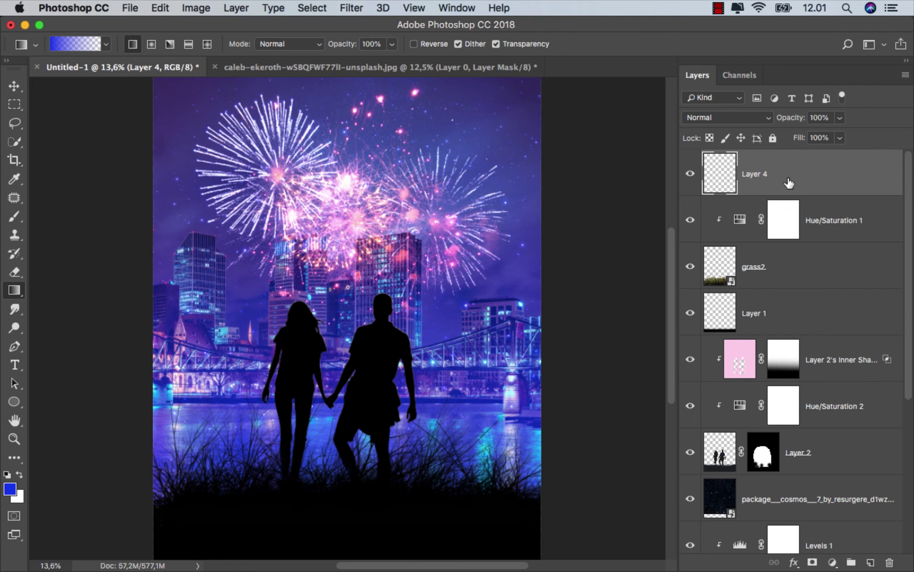
key("super+alt+shift+e")
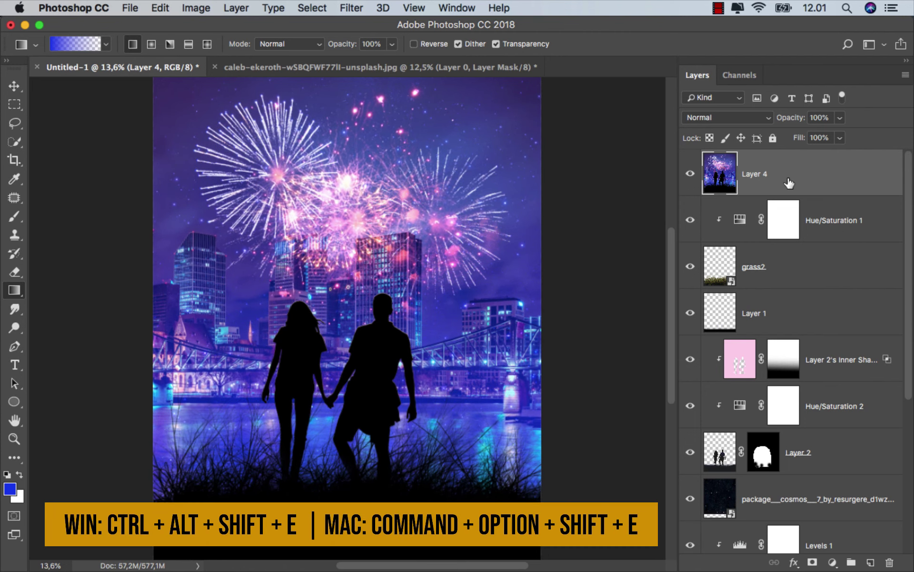
right_click(789, 182)
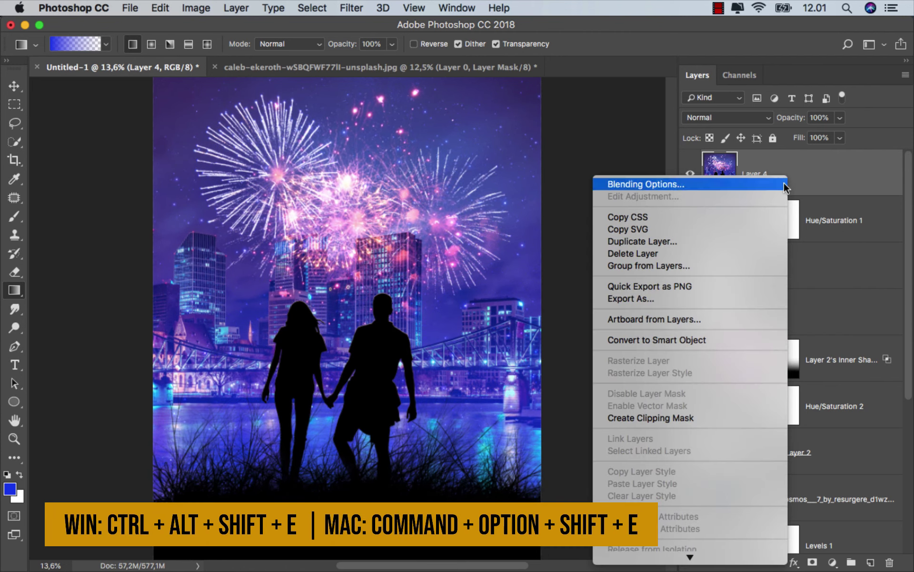
left_click(702, 338)
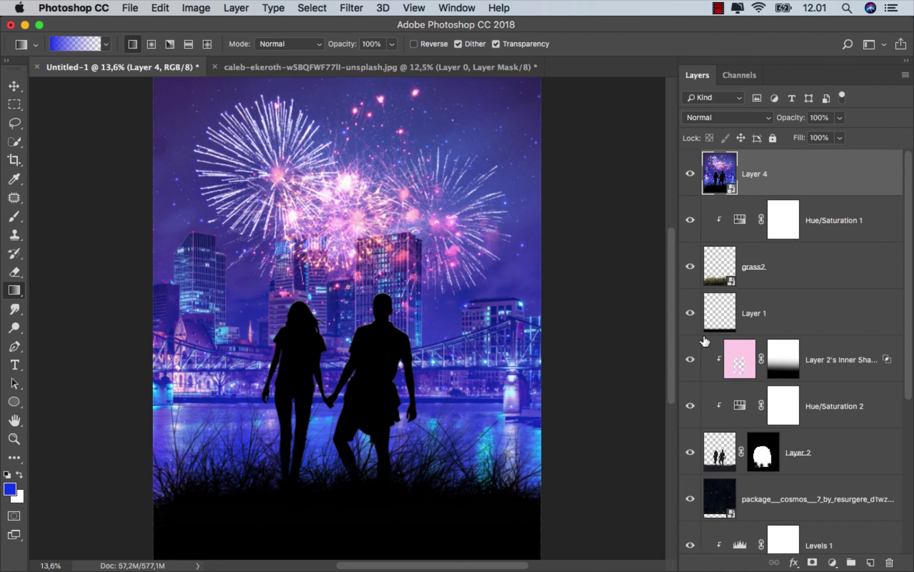
Open the Camera Raw filter on Layer 4 and set Tint +20 and Contrast +10.
left_click(351, 8)
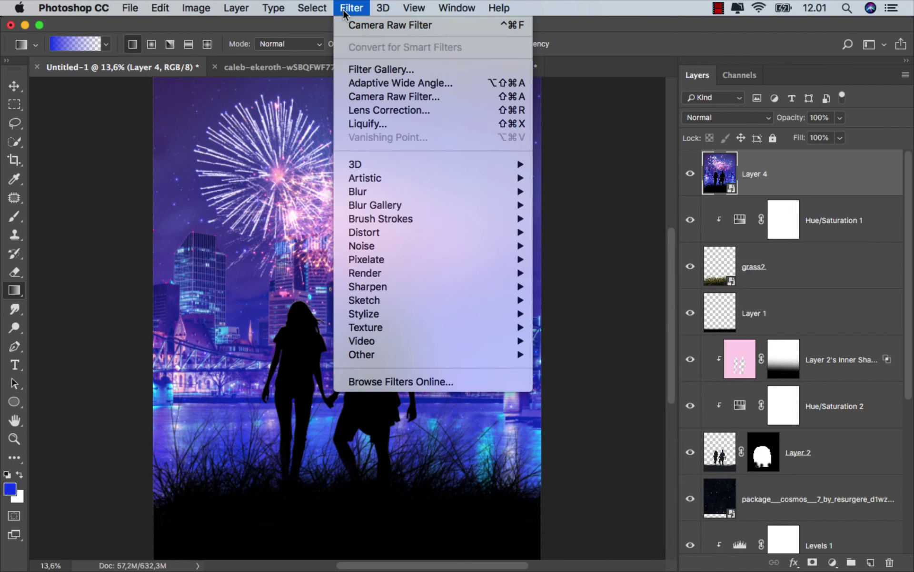
left_click(439, 101)
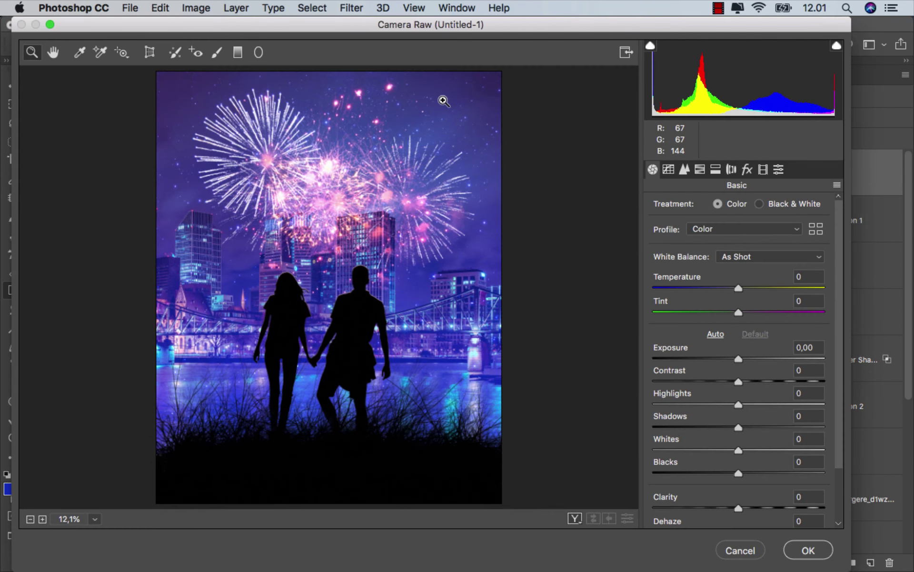
left_click_drag(744, 312, 758, 310)
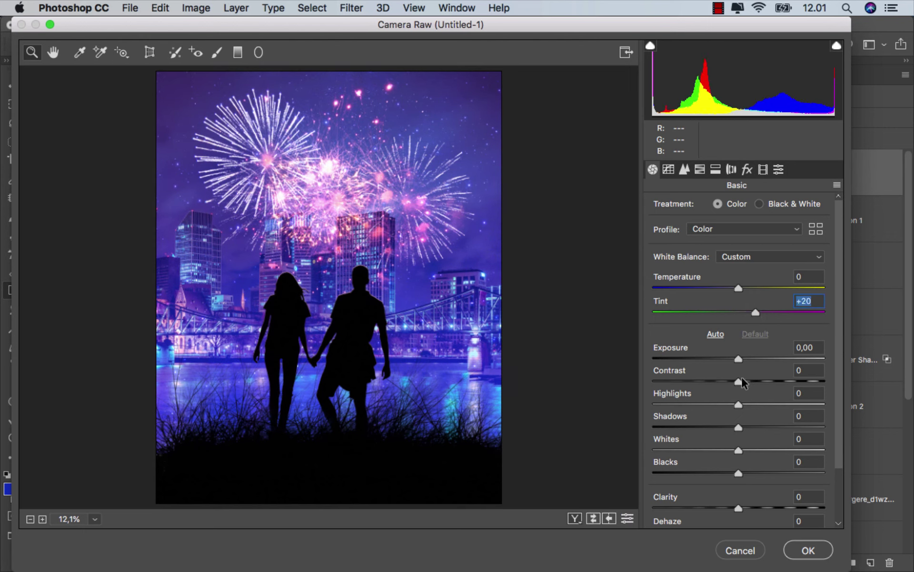
left_click_drag(742, 379, 747, 379)
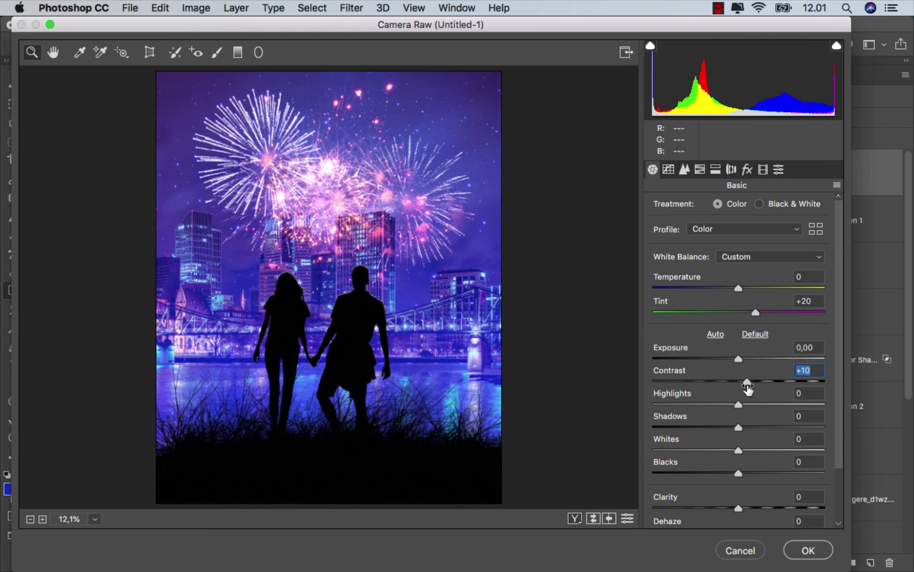
Lower Whites to -40 and raise Blacks to +4 and Vibrance to +15.
left_click_drag(739, 450, 716, 450)
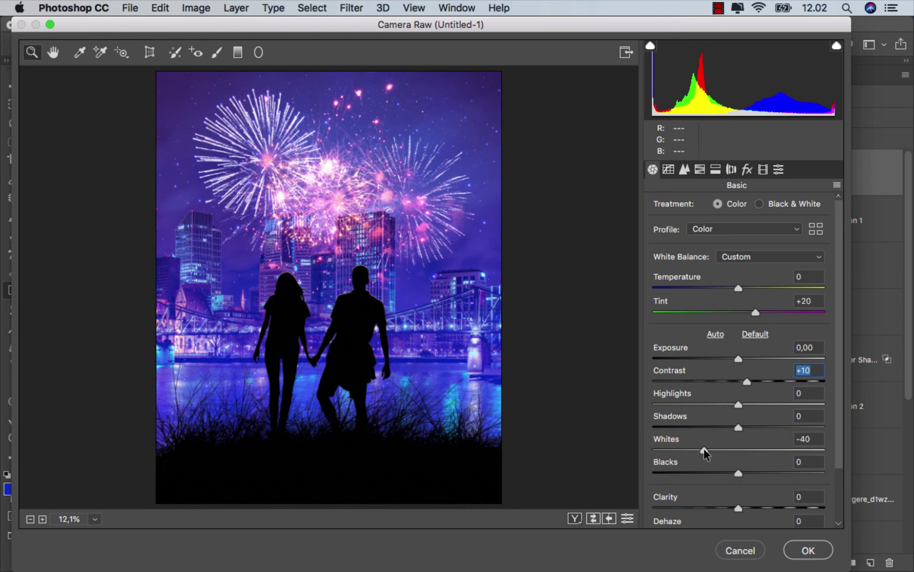
left_click_drag(705, 448, 742, 473)
left_click_drag(842, 437, 829, 517)
mouse_move(743, 491)
left_mouse_down()
mouse_move(751, 492)
mouse_move(751, 517)
left_mouse_up()
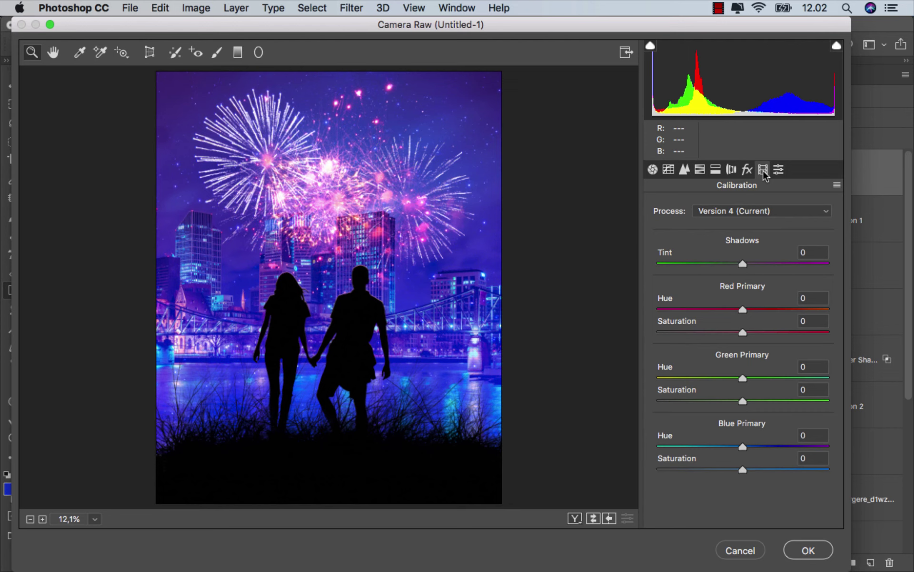
Set Blue Primary Hue +10 and Saturation +5, compare before/after, and apply Camera Raw.
left_click_drag(743, 447, 755, 447)
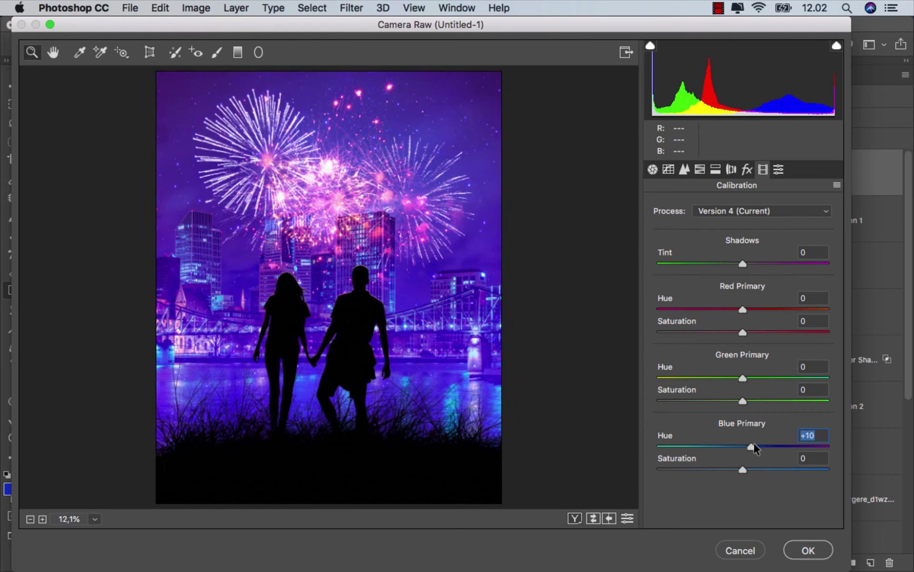
left_click_drag(748, 467, 747, 467)
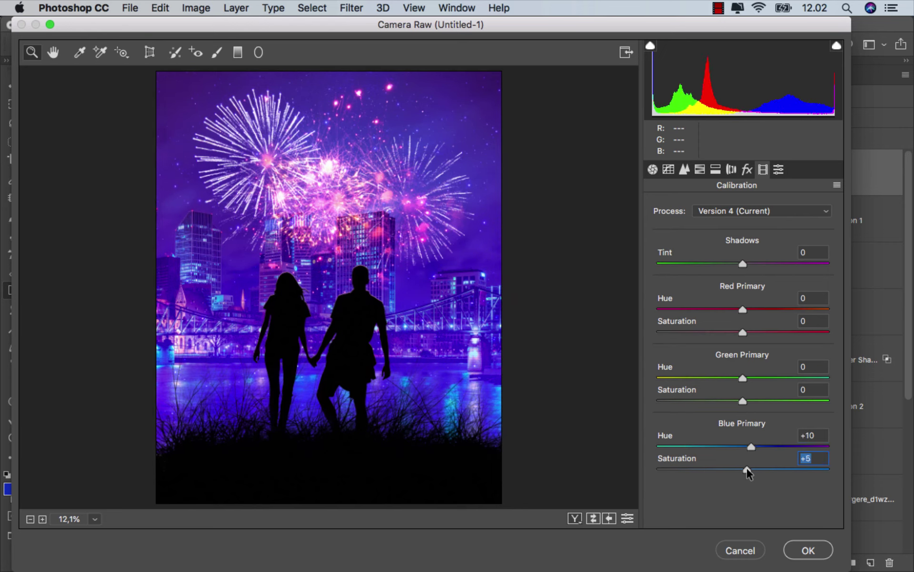
left_click(592, 518)
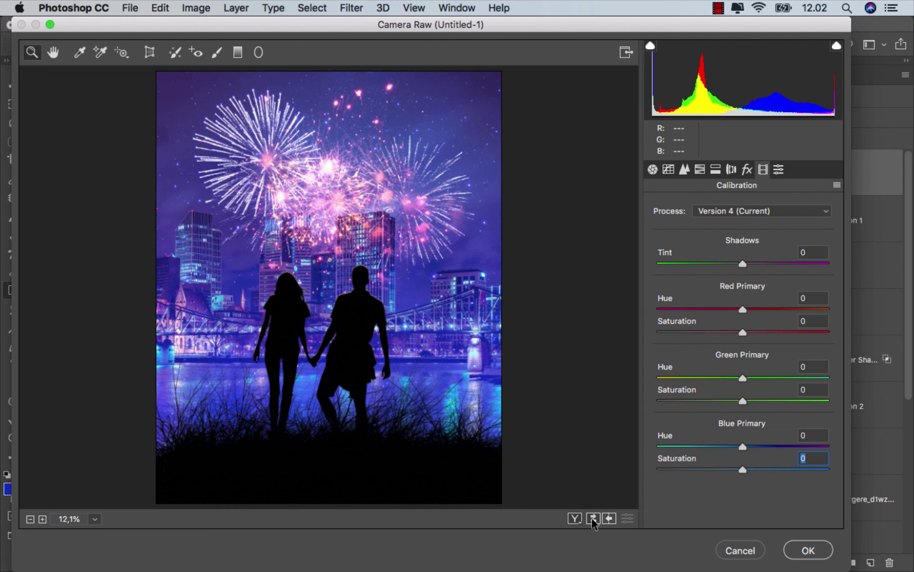
left_click(591, 517)
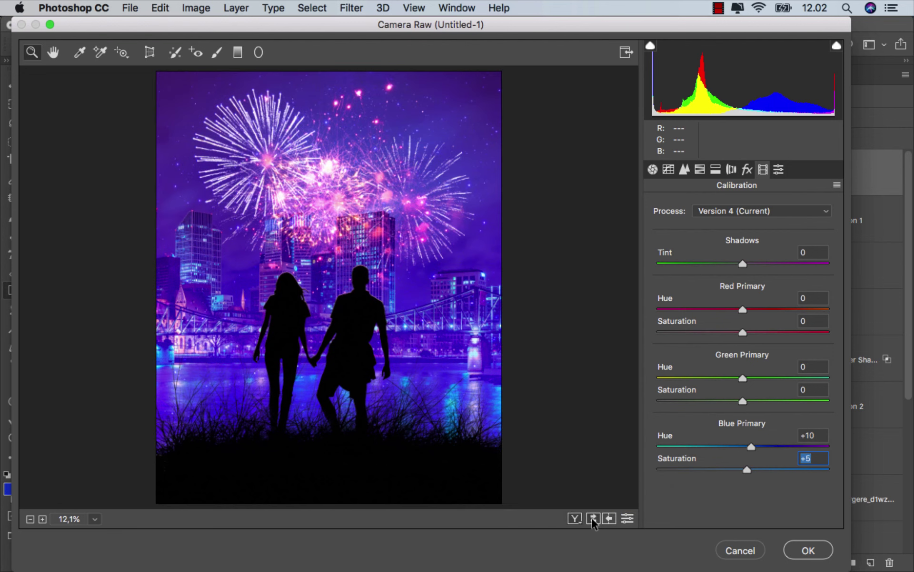
left_click(808, 550)
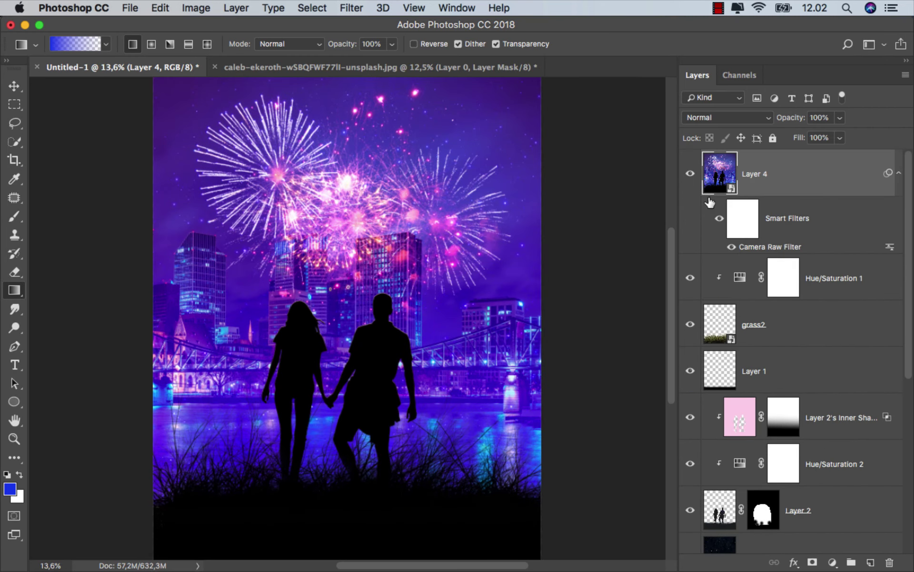
Compare Layer 4 hidden and shown, then save the poster as ok.jpg at JPEG quality 12.
left_click(691, 175)
left_click(691, 176)
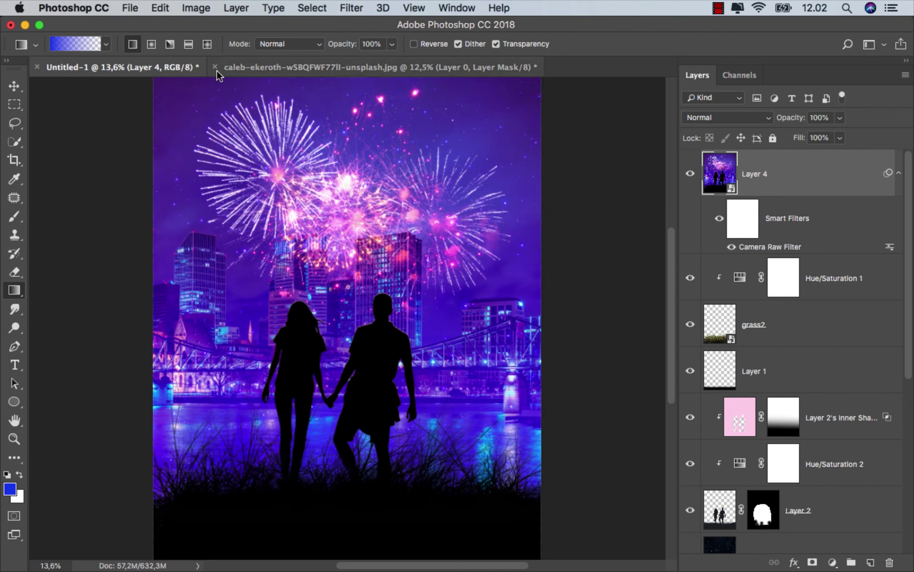
left_click(132, 9)
left_click(154, 156)
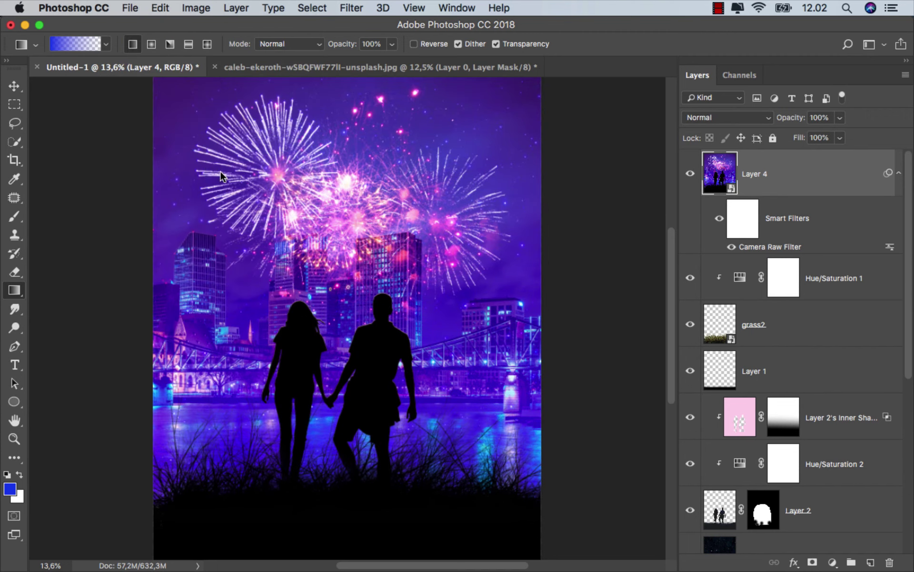
type("ok.psd")
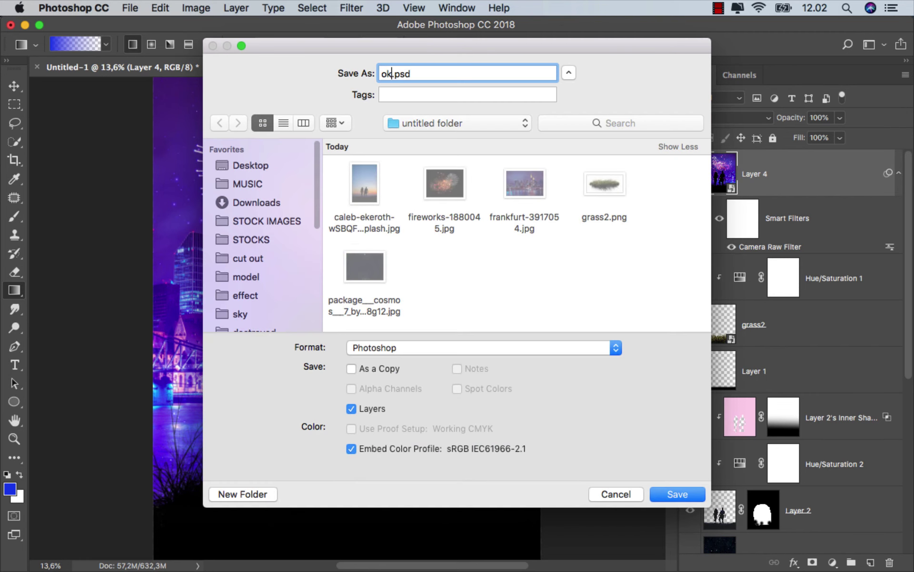
type("k")
left_click(389, 348)
left_click(399, 431)
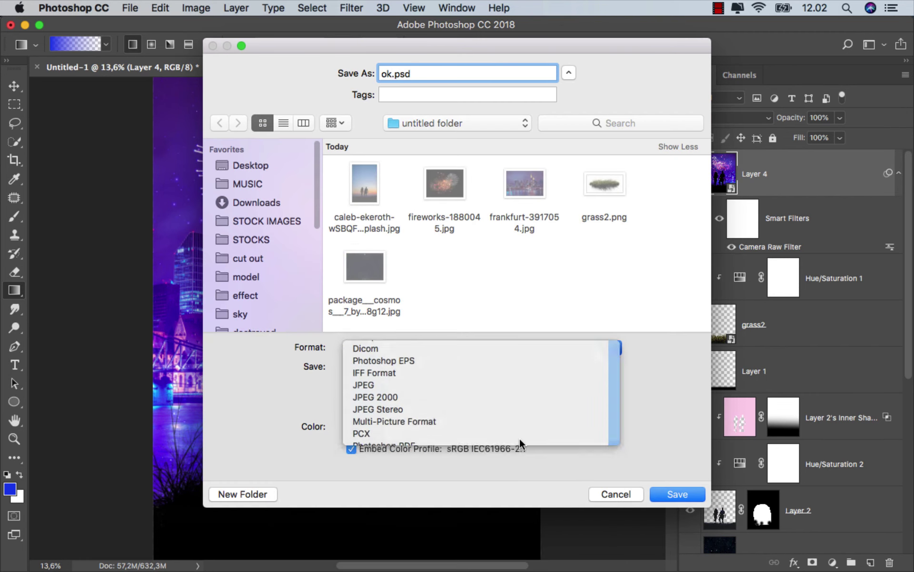
left_click(659, 492)
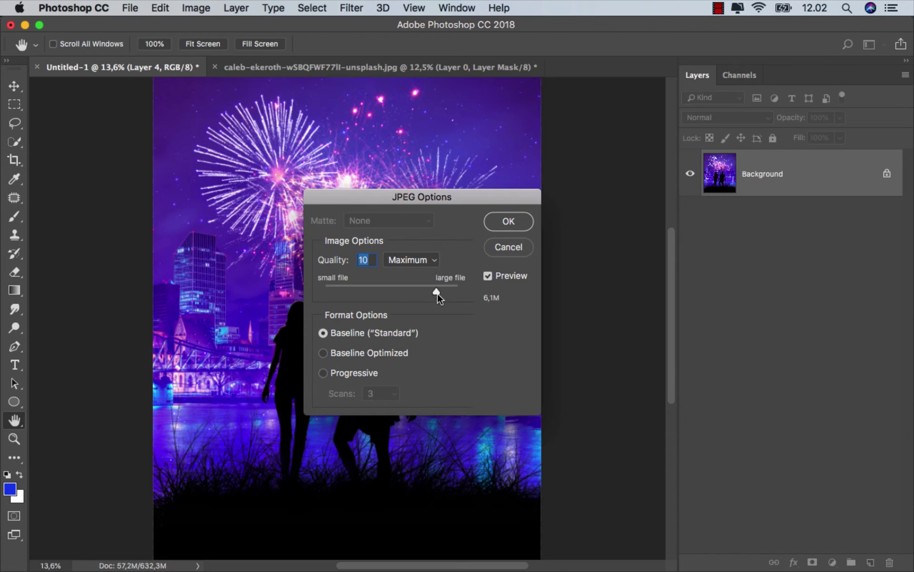
left_click(510, 223)
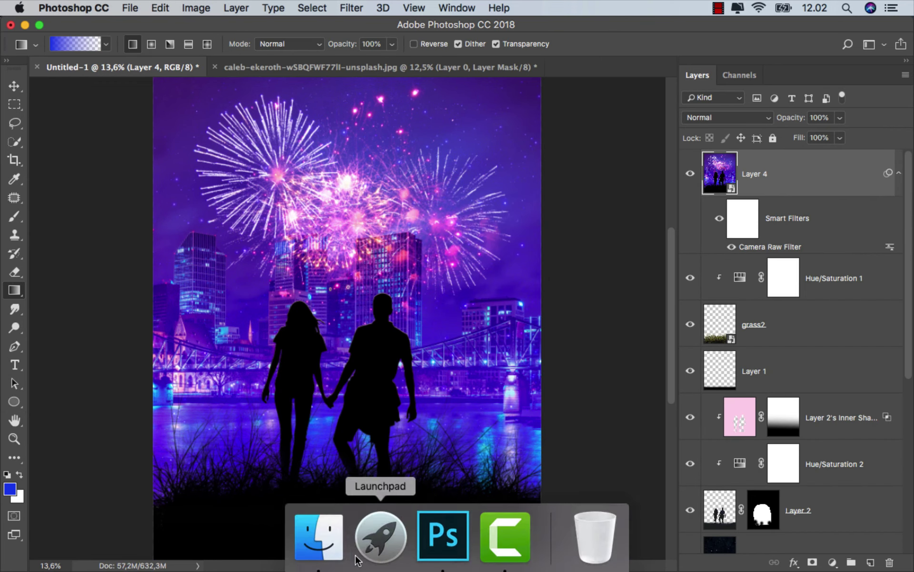
Select ok.jpg in Finder's untitled folder and preview it in Quick Look.
left_click(318, 536)
left_click(527, 104)
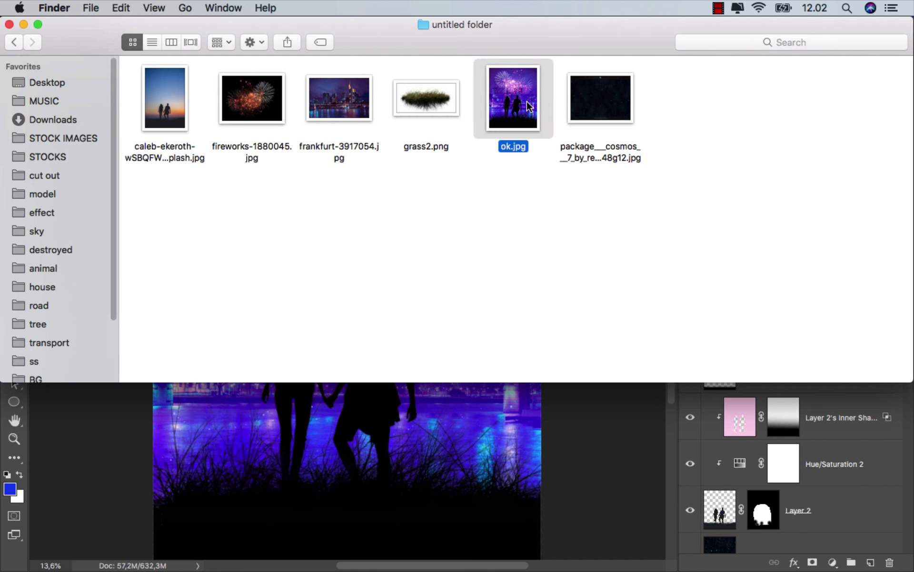
key("space")
left_click_drag(437, 53, 428, 25)
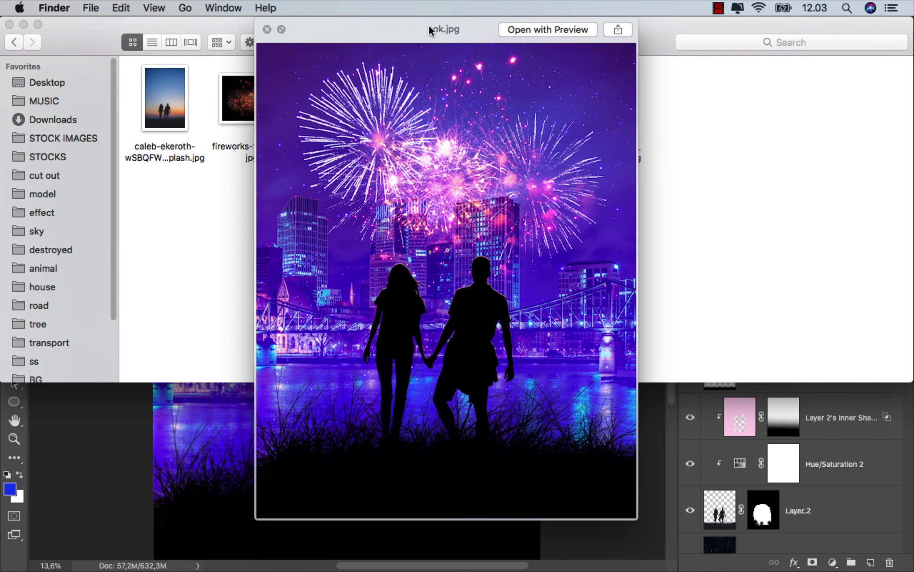